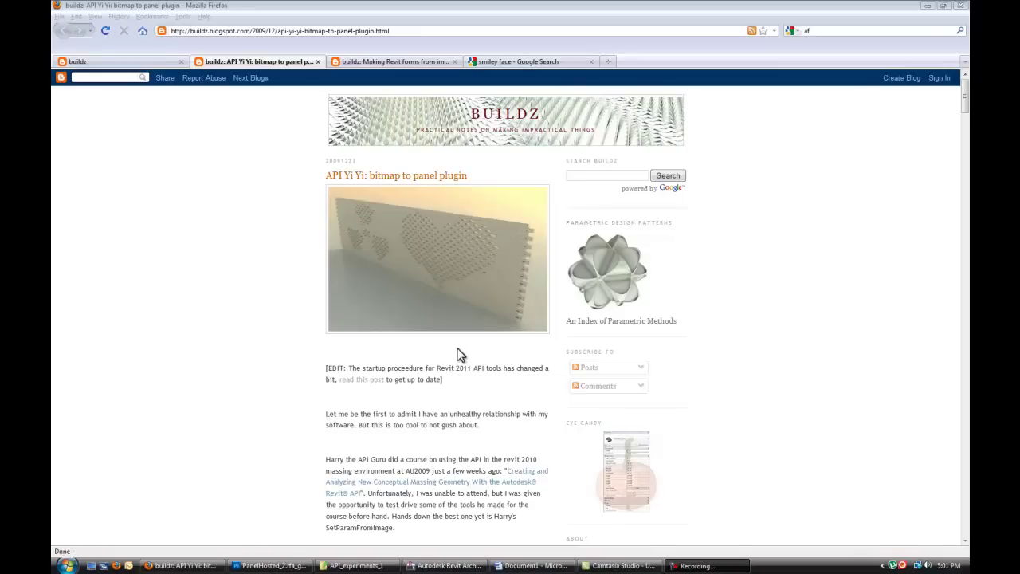
Scroll through the buildz blog post in Firefox.
left_click(477, 376)
scroll(477, 377, "down", 4)
scroll(477, 377, "down", 15)
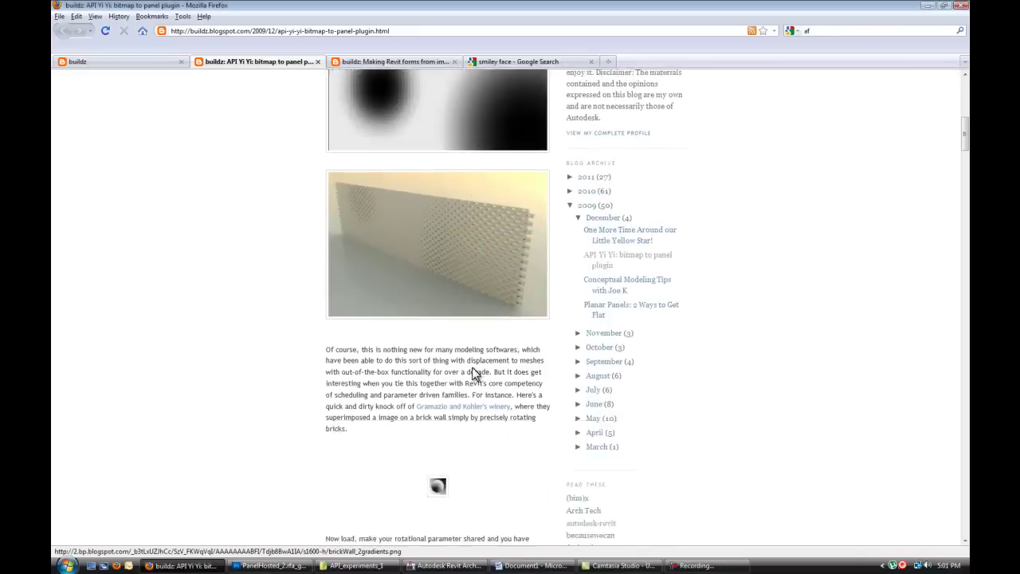
scroll(454, 359, "down", 7)
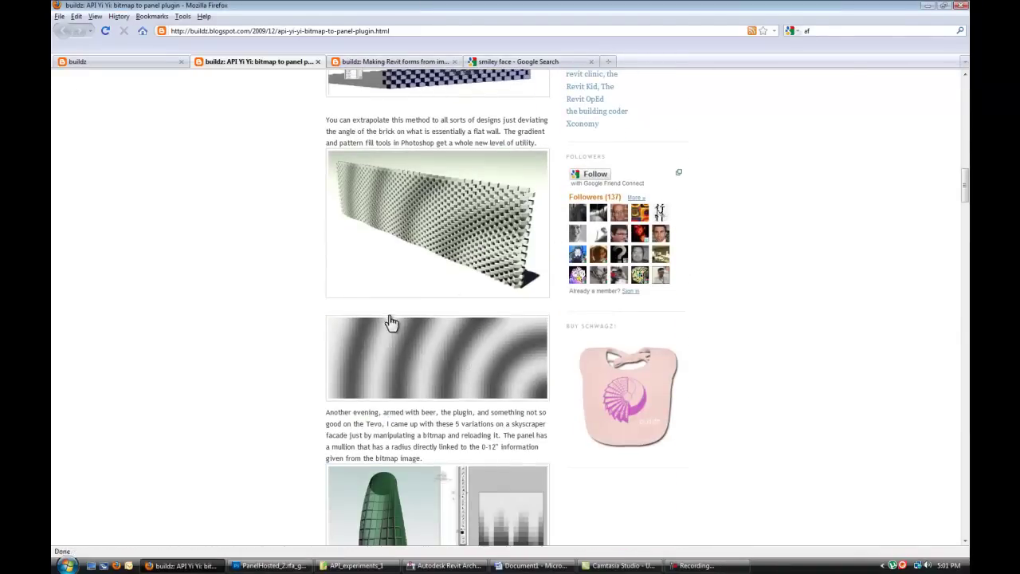
scroll(433, 335, "down", 9)
scroll(373, 352, "down", 9)
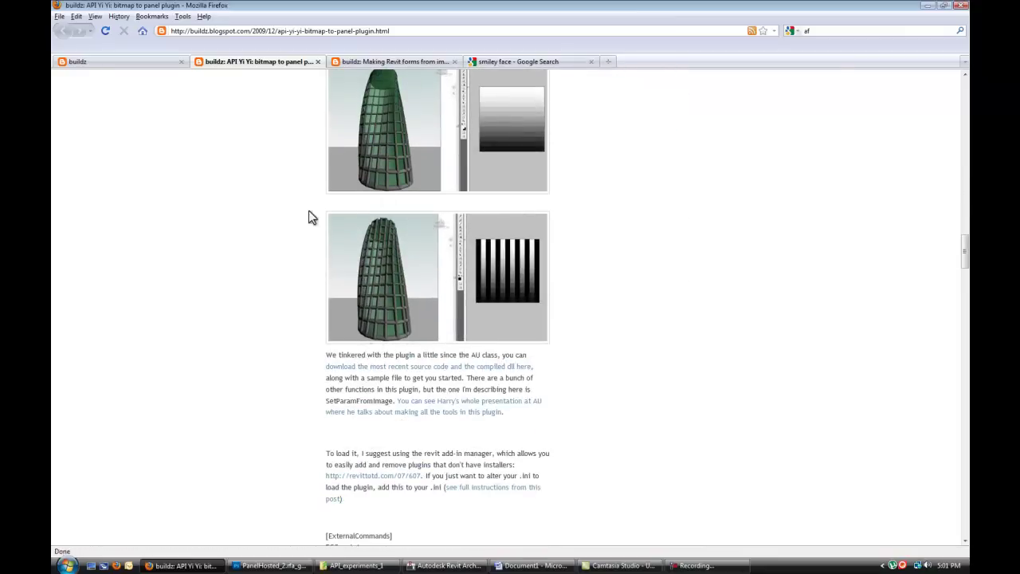
scroll(452, 328, "down", 8)
scroll(477, 338, "down", 5)
scroll(468, 327, "up", 20)
scroll(468, 324, "up", 12)
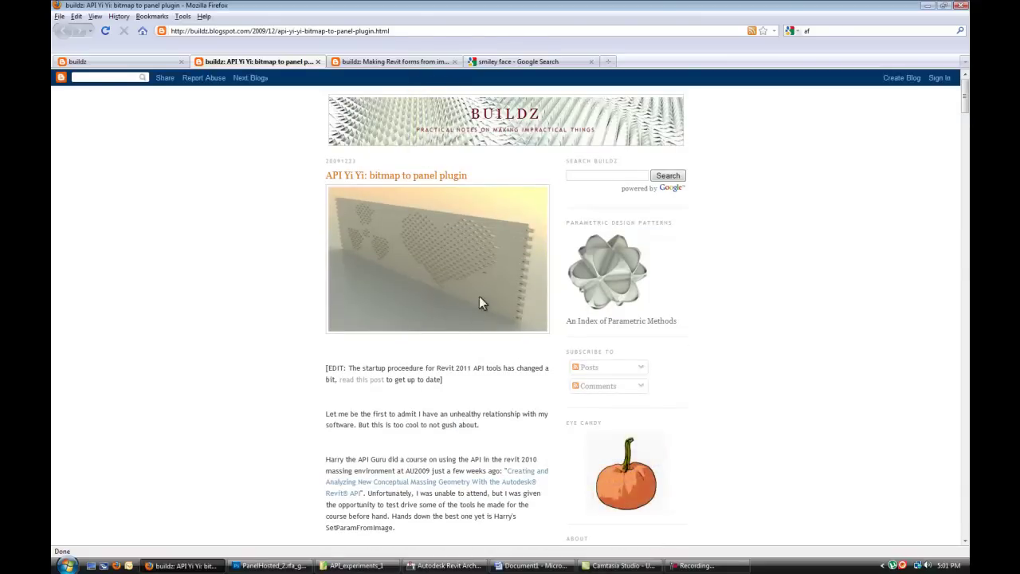
Switch to Revit and orbit and zoom the 3D smiley sphere panel to an angled view.
left_click(445, 565)
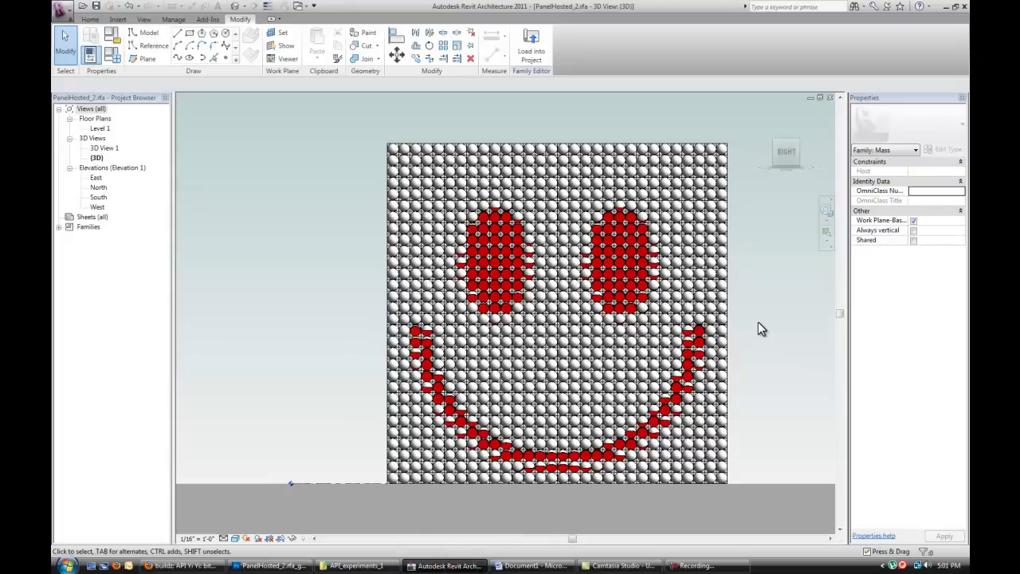
middle_click_drag(755, 322, 734, 327)
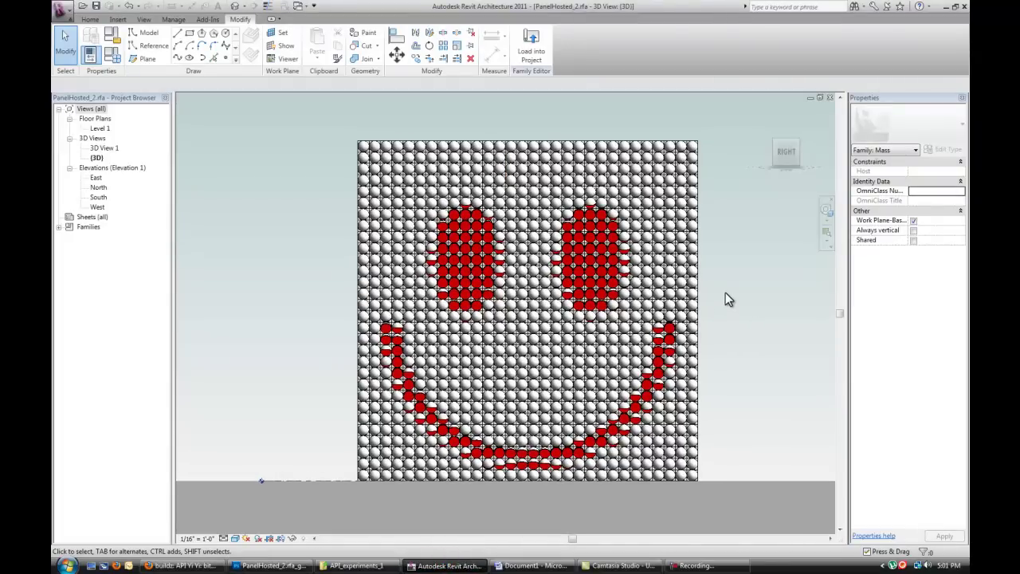
scroll(725, 294, "up", 1)
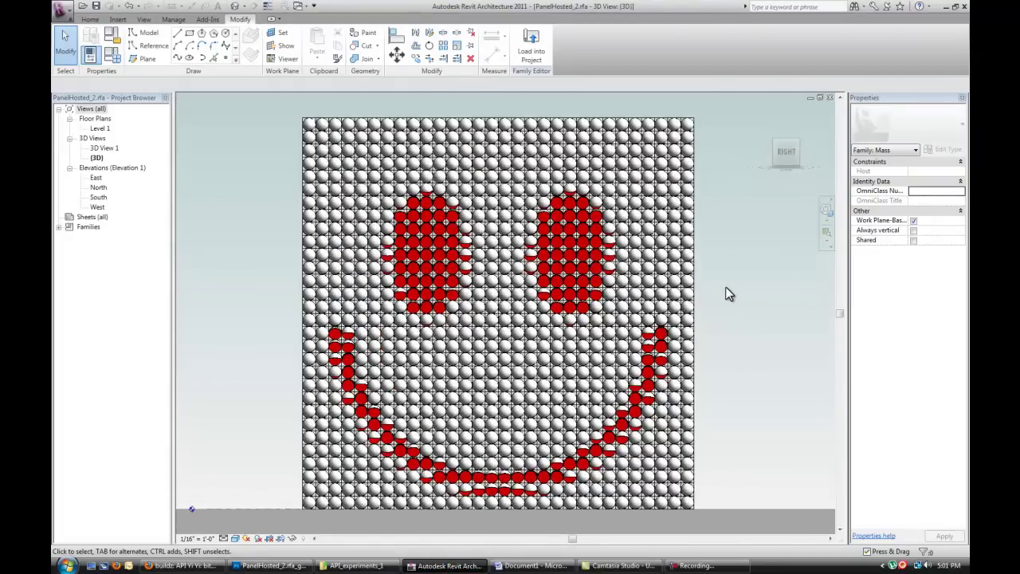
middle_click_drag(729, 286, 742, 321, "shift")
scroll(683, 275, "up", 3)
scroll(743, 319, "up", 3)
scroll(776, 340, "down", 2)
scroll(776, 340, "down", 5)
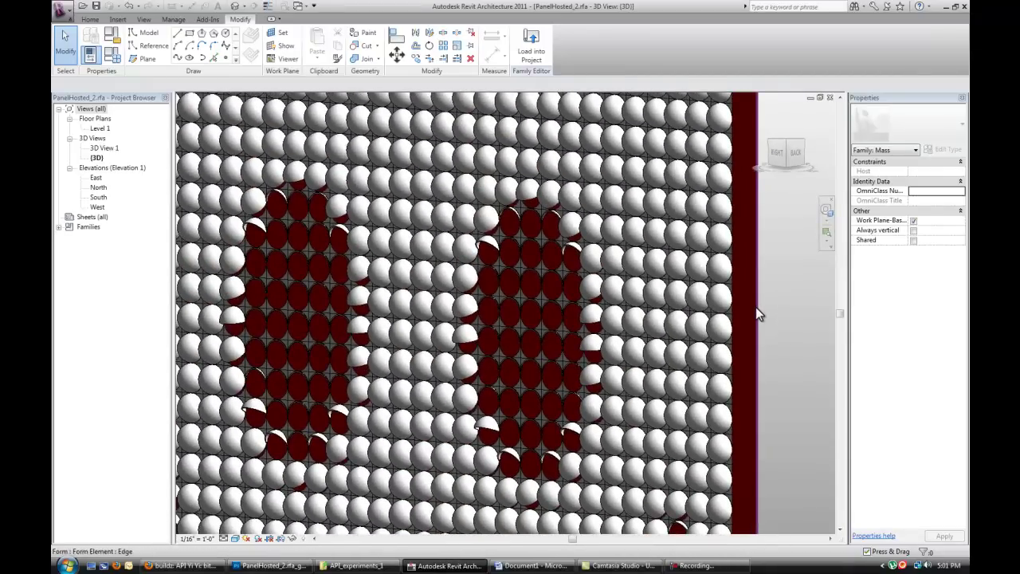
middle_click_drag(758, 314, 719, 310, "shift")
scroll(715, 343, "up", 3)
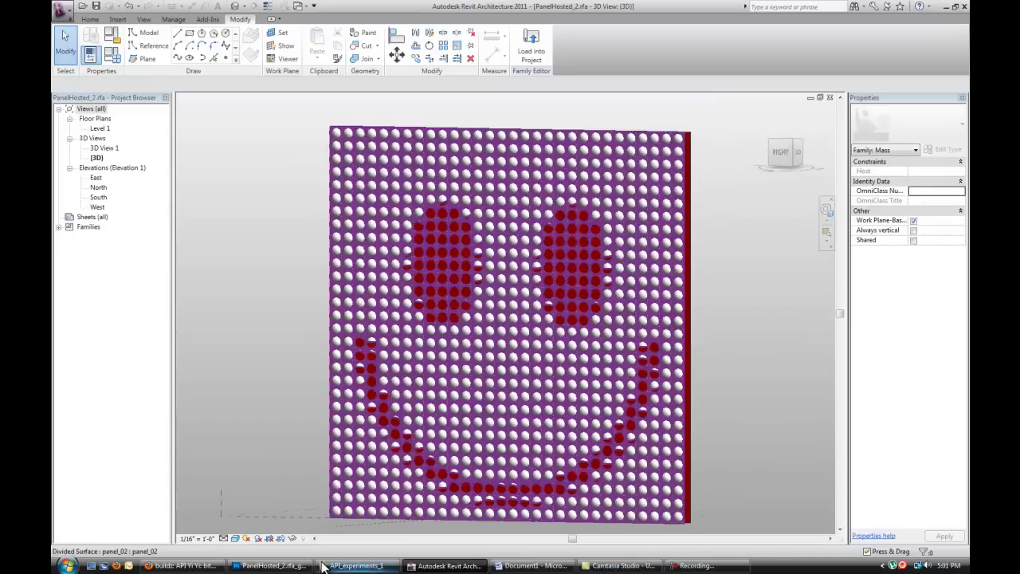
Compare with the grayscale smiley bitmap in Photoshop, then pan closely across the red spheres.
left_click(271, 565)
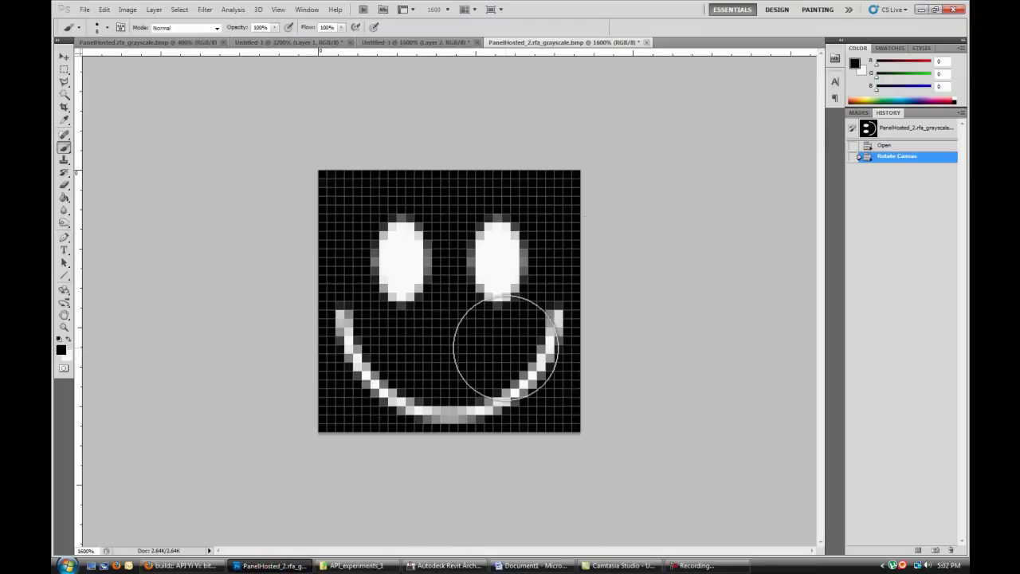
left_click(447, 565)
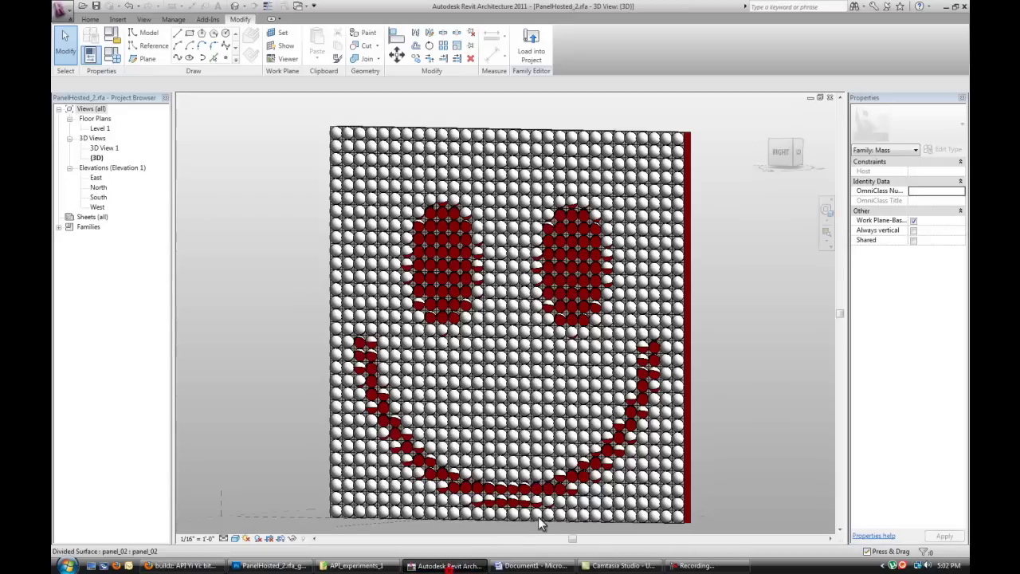
scroll(717, 317, "up", 5)
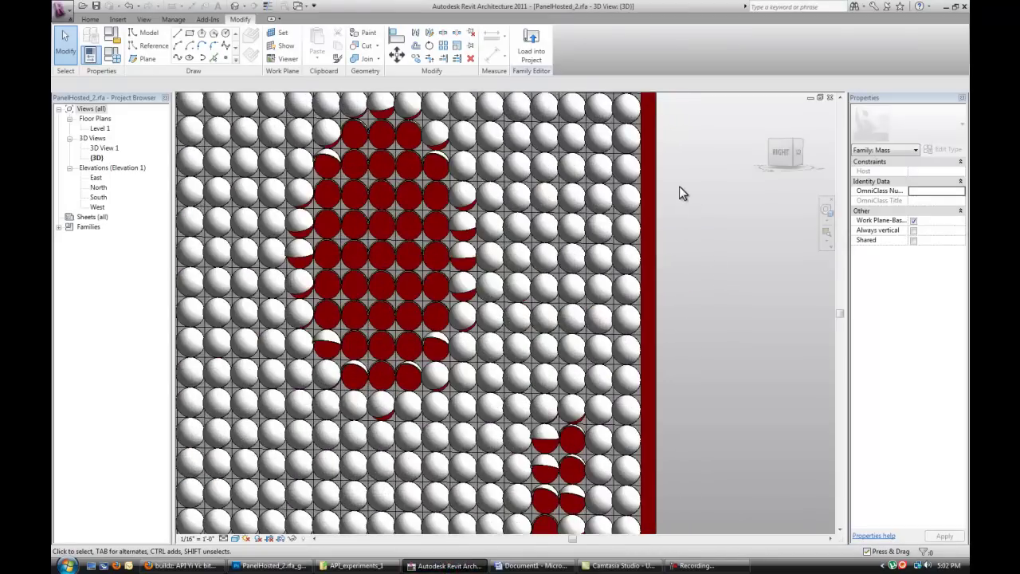
middle_click_drag(693, 200, 709, 337)
scroll(518, 301, "up", 5)
middle_click_drag(518, 301, 645, 308)
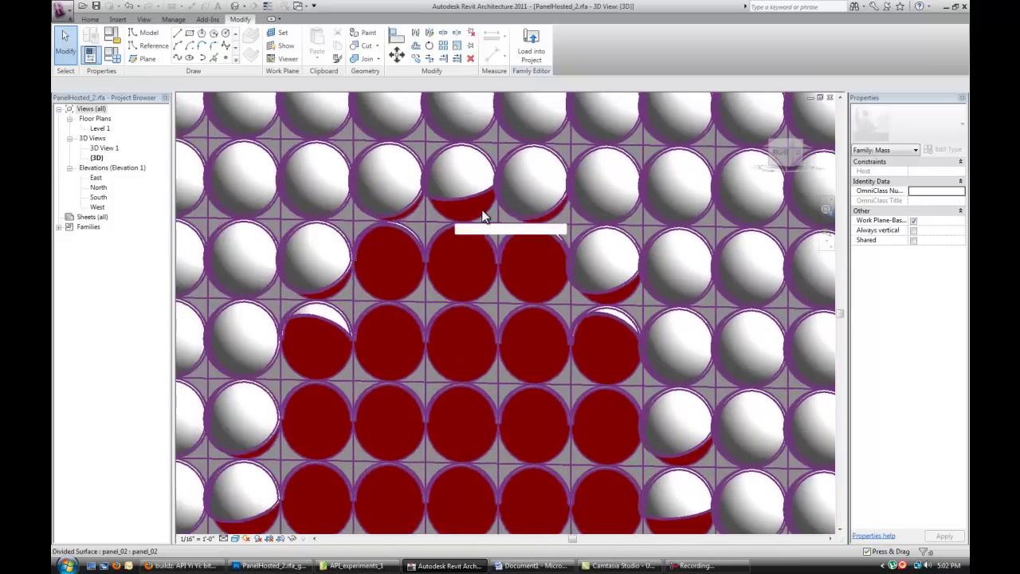
scroll(633, 290, "down", 3)
middle_click_drag(633, 290, 761, 307)
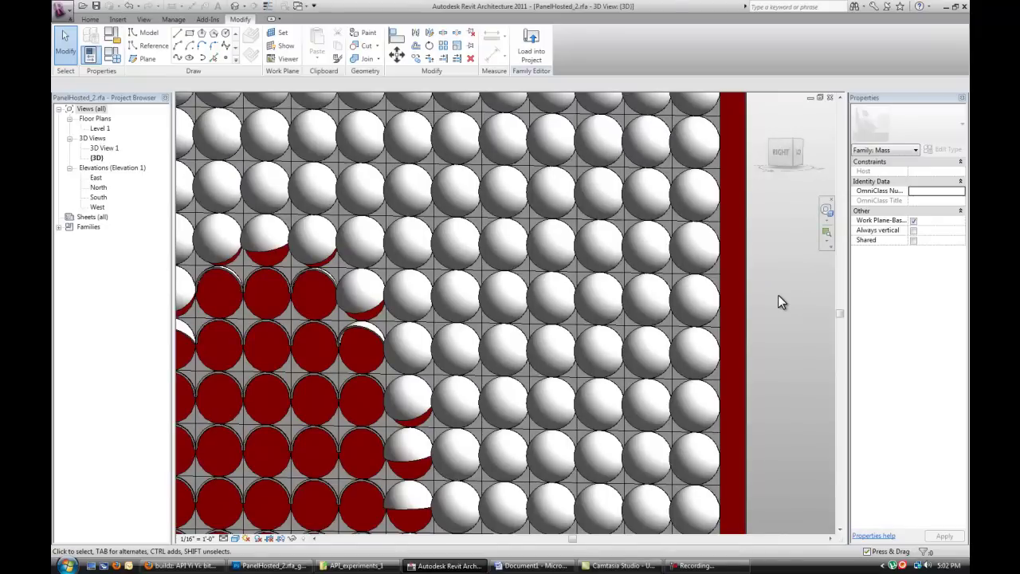
scroll(778, 295, "down", 5)
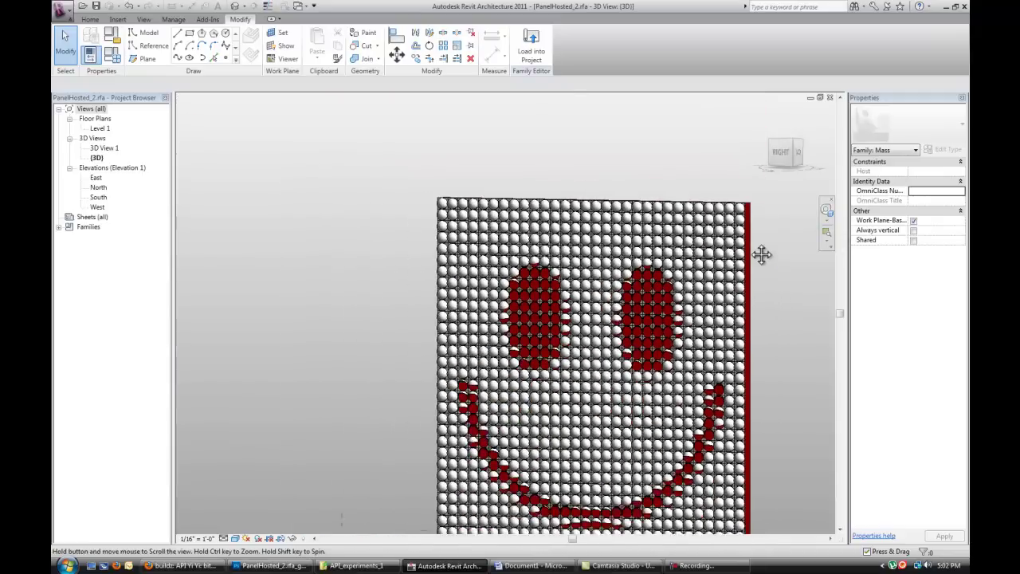
scroll(751, 259, "up", 2)
middle_click_drag(752, 272, 731, 287)
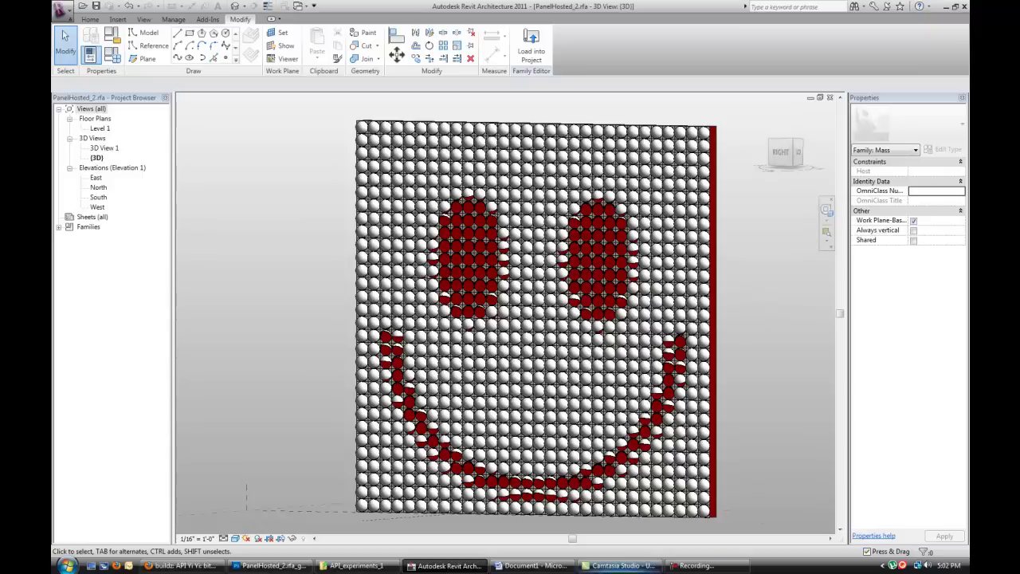
Bring Firefox forward and scroll the 'Making Revit forms from image files' tab to the plugin install steps.
left_click(189, 566)
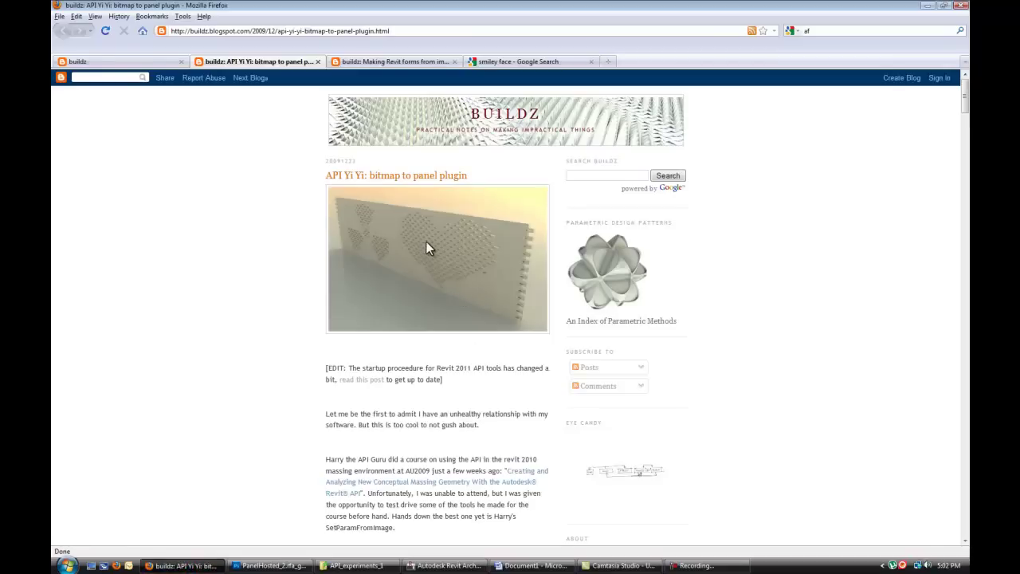
left_click(382, 61)
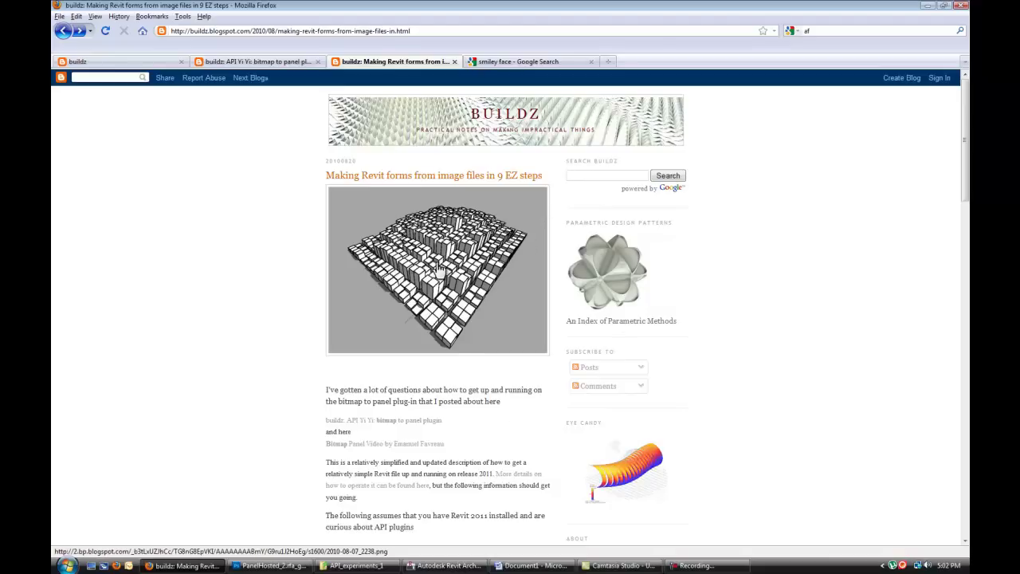
scroll(437, 307, "down", 8)
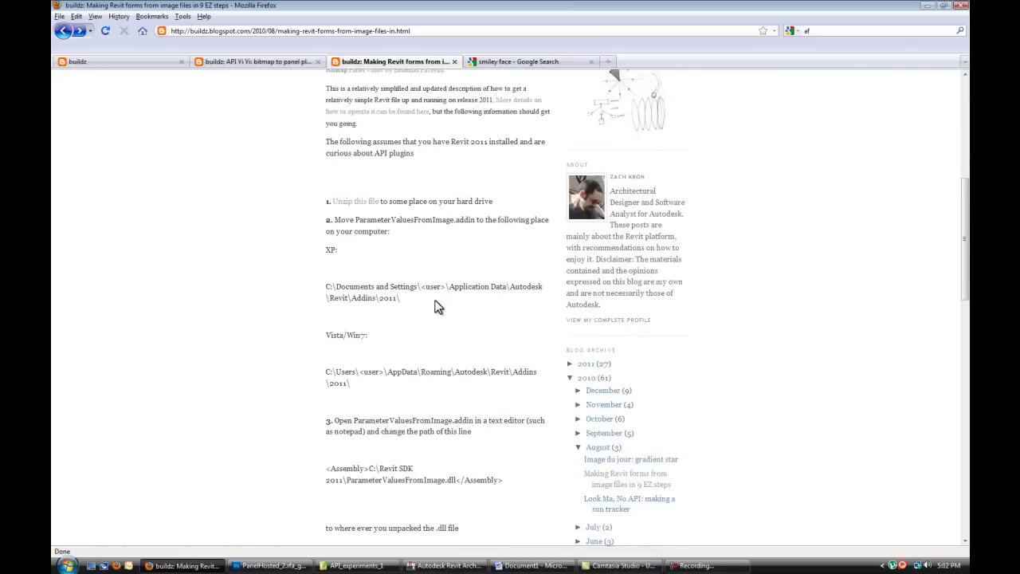
scroll(385, 250, "up", 7)
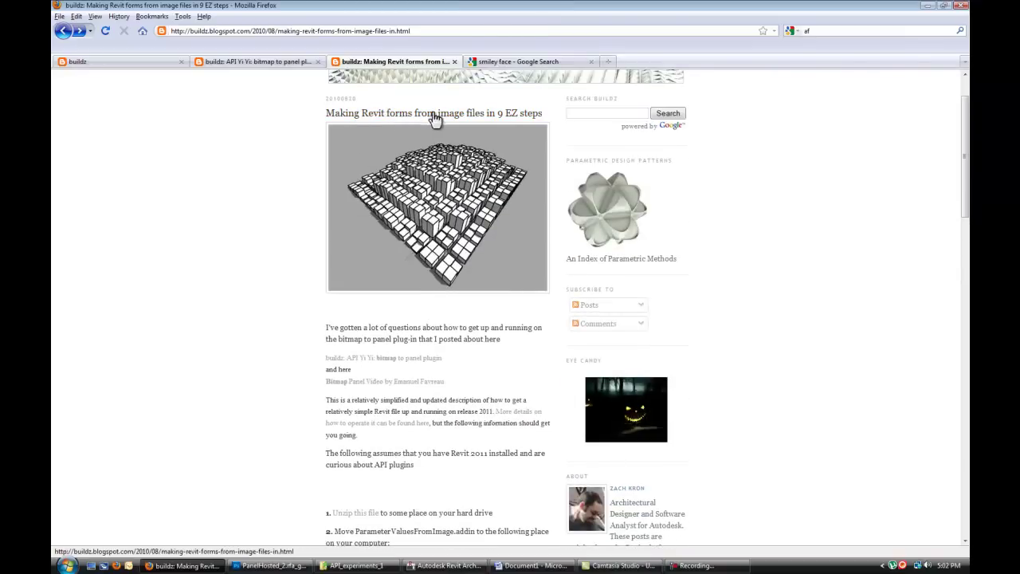
scroll(436, 351, "down", 5)
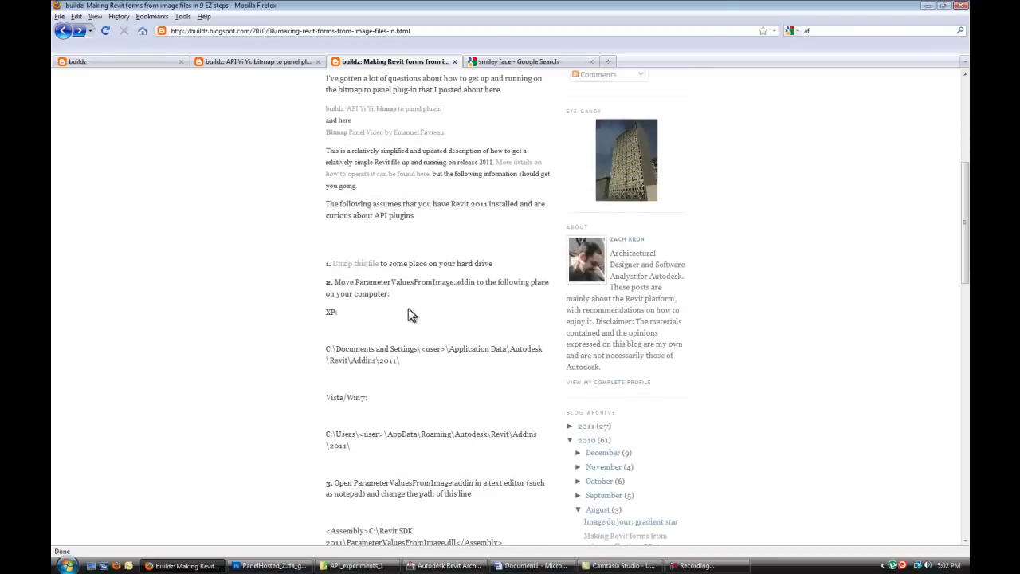
Download 20100820_Ez_Buildz_Panelz.zip and save it into Revit_2011\API_experiments_1.
left_click(355, 265)
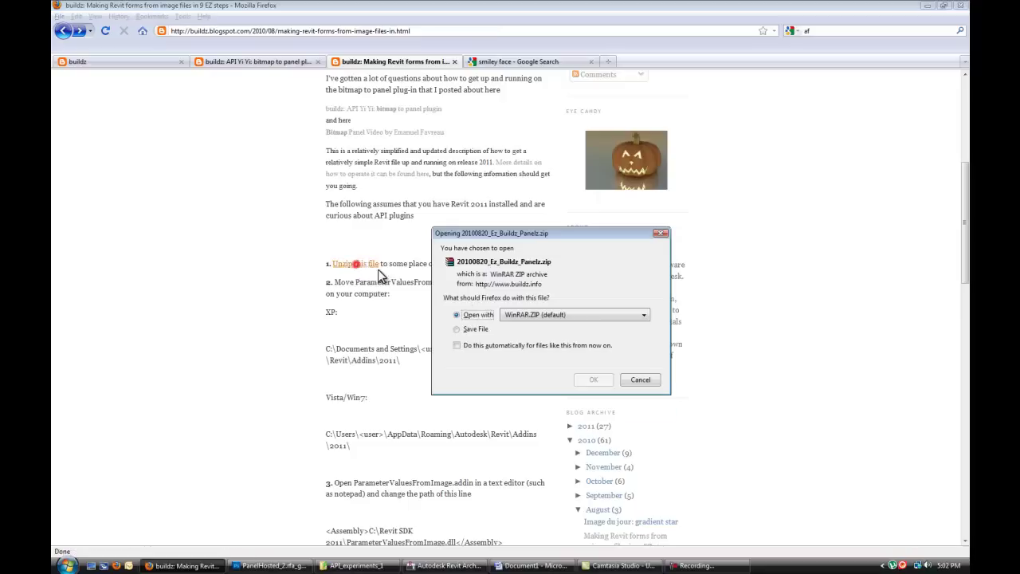
left_click(476, 330)
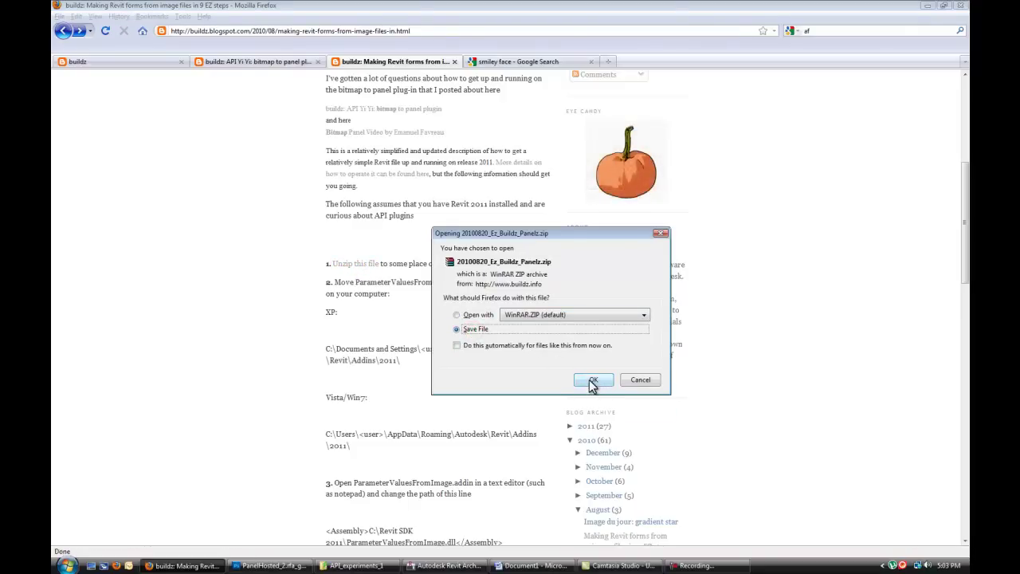
left_click(592, 381)
left_click(172, 18)
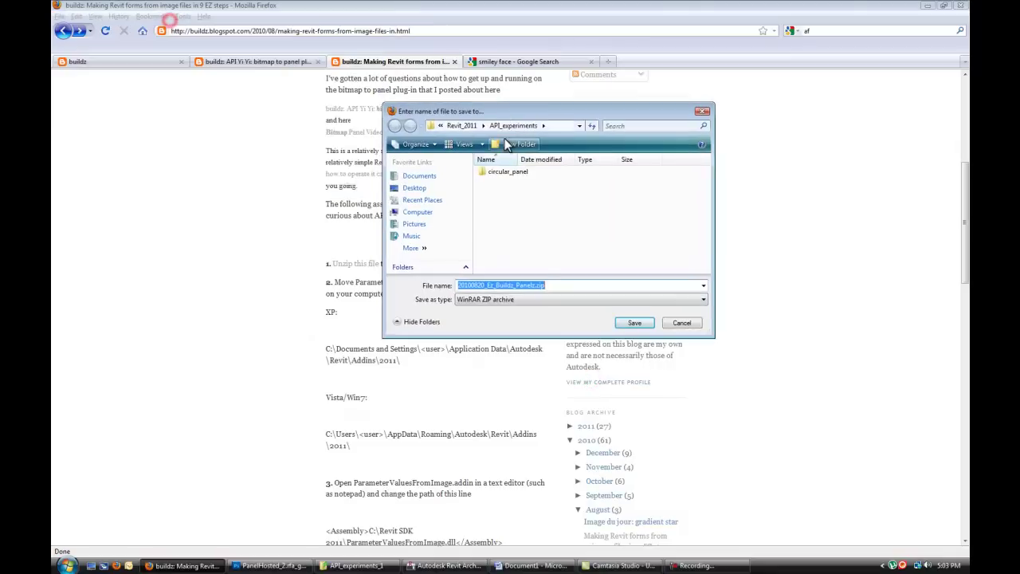
left_click(462, 125)
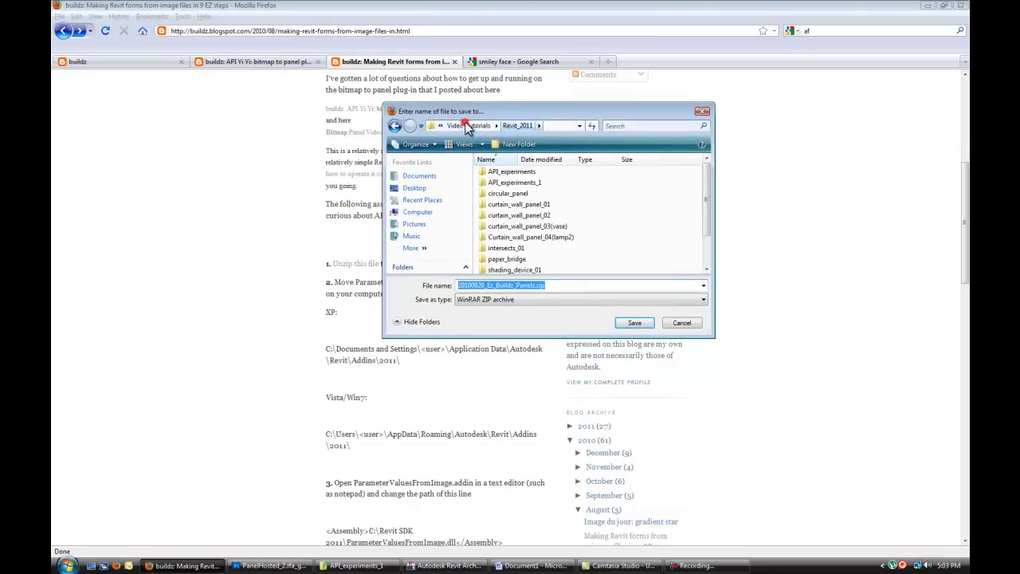
left_click(508, 183)
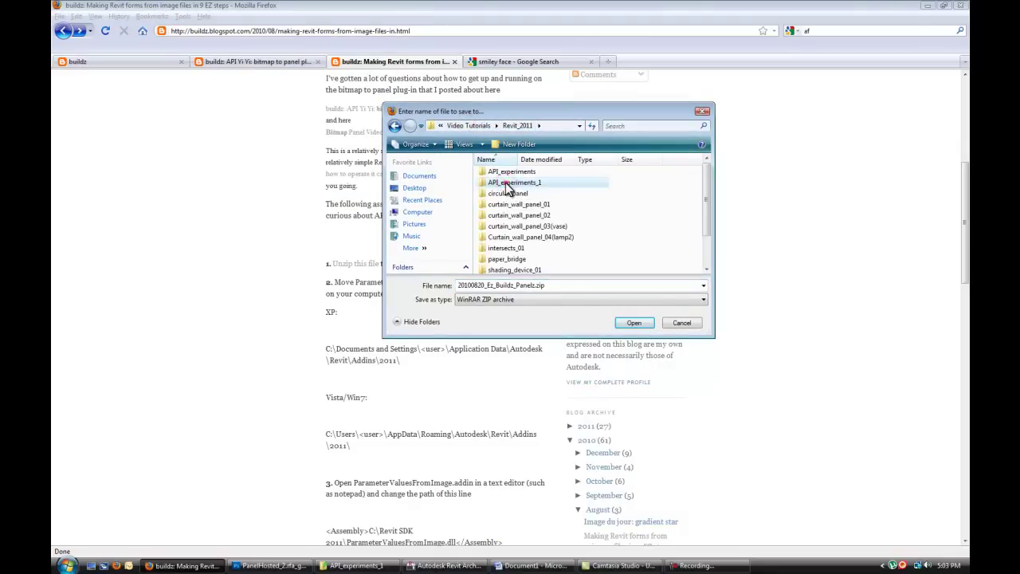
double_click(560, 185)
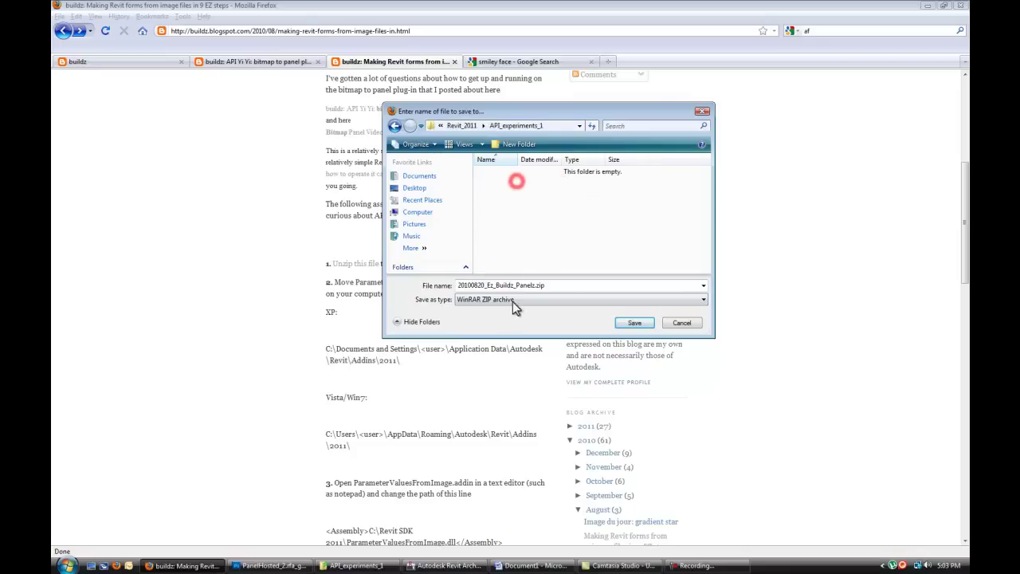
left_click(566, 282)
left_click(635, 322)
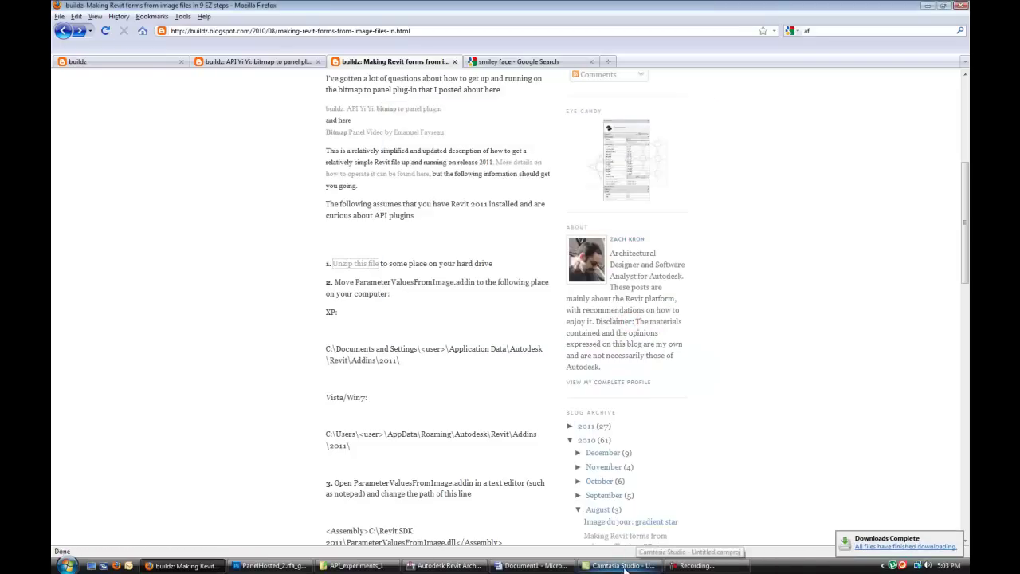
Extract the downloaded zip in API_experiments_1 and copy ParameterValuesFromImage.addin.
left_click(384, 565)
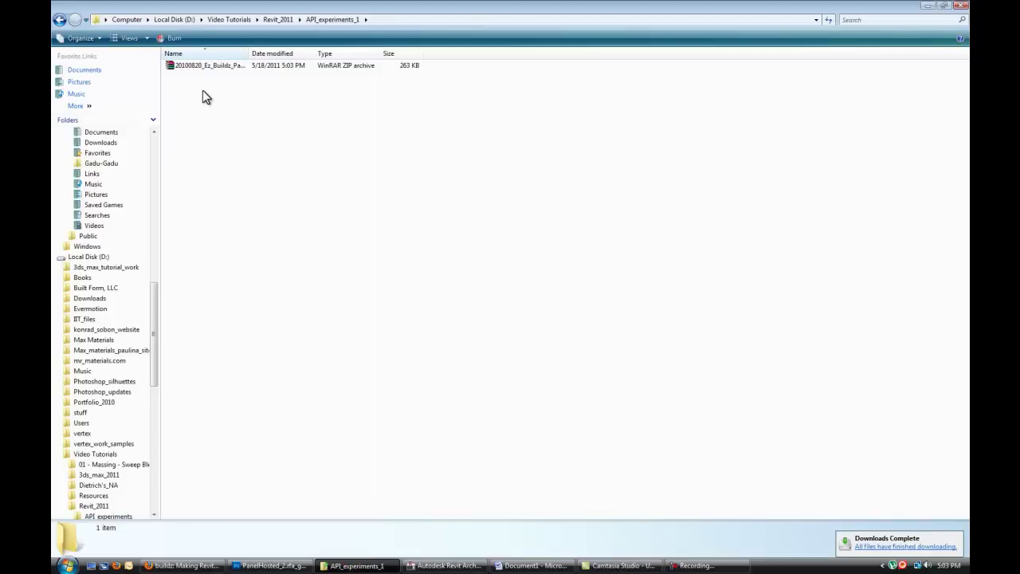
right_click(201, 68)
left_click(257, 94)
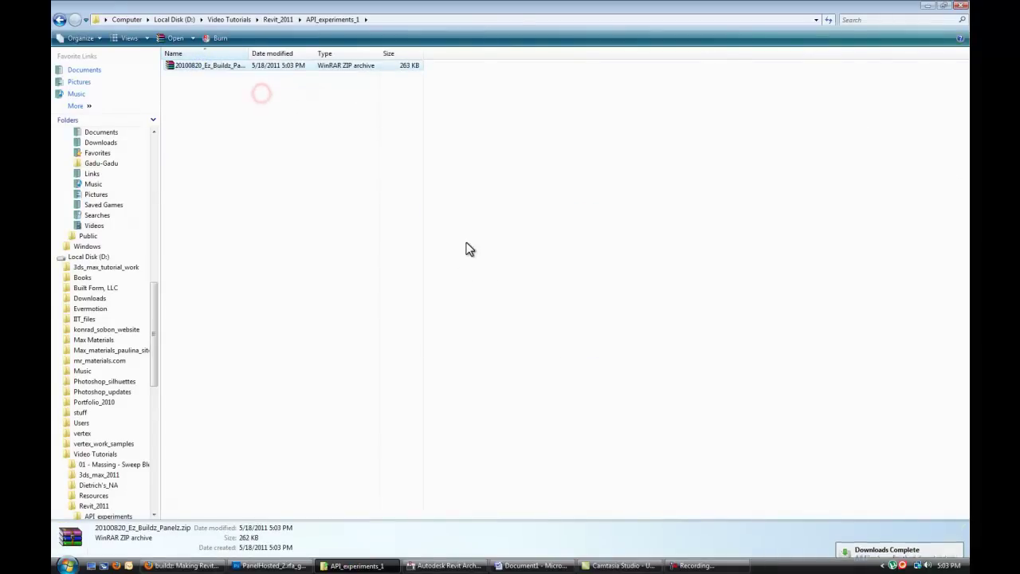
left_click(237, 179)
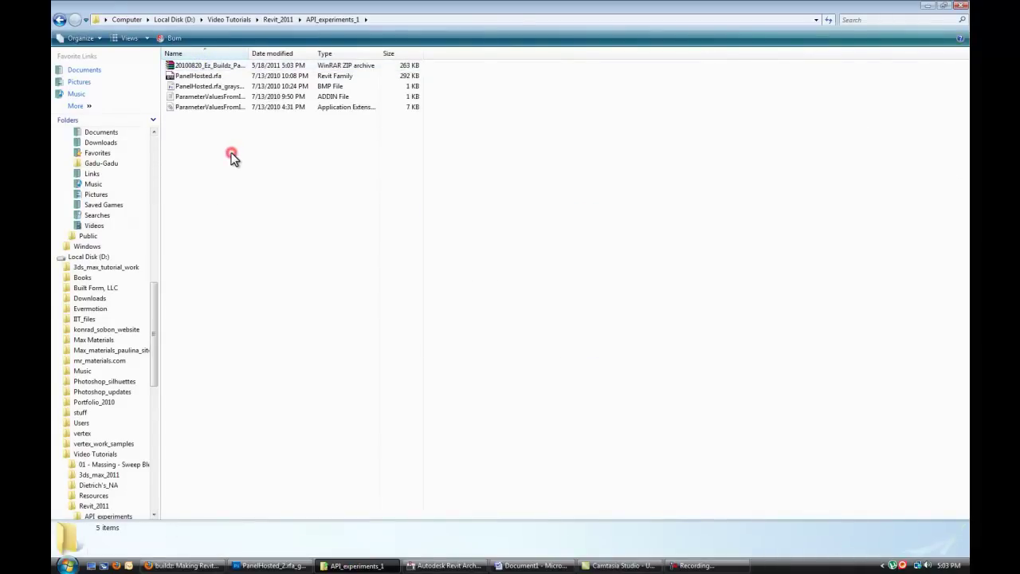
double_click(250, 53)
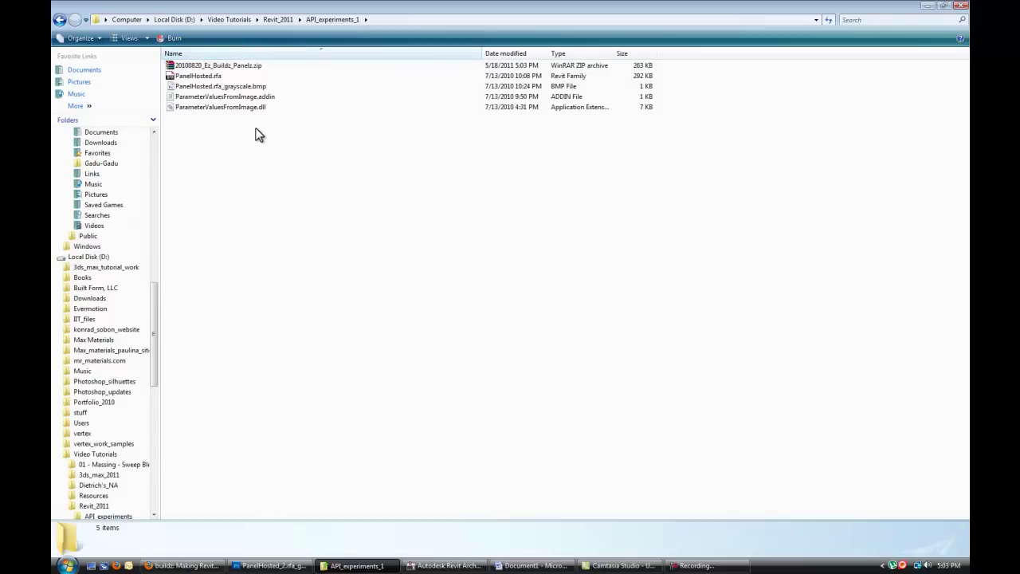
left_click(210, 96)
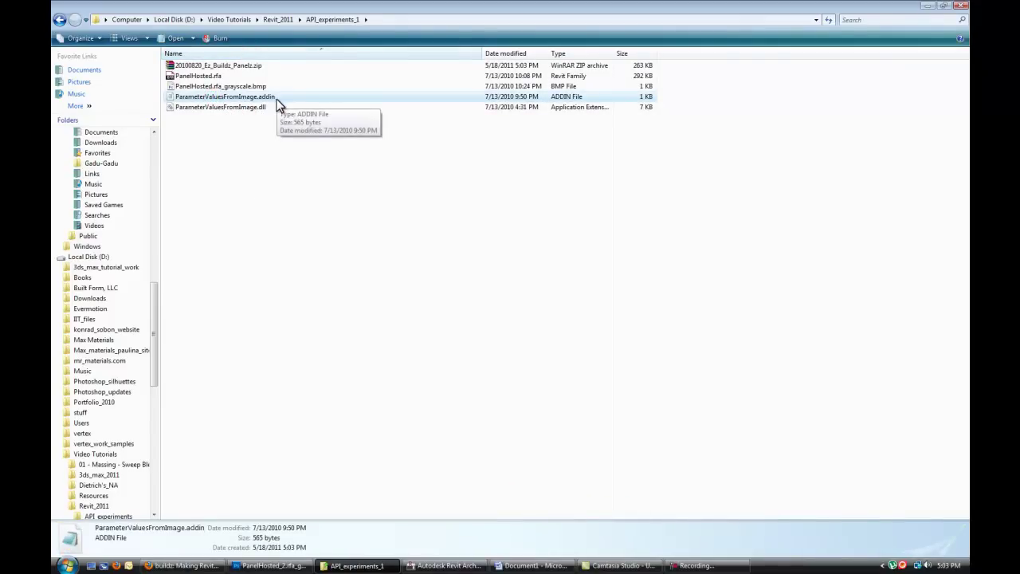
right_click(241, 96)
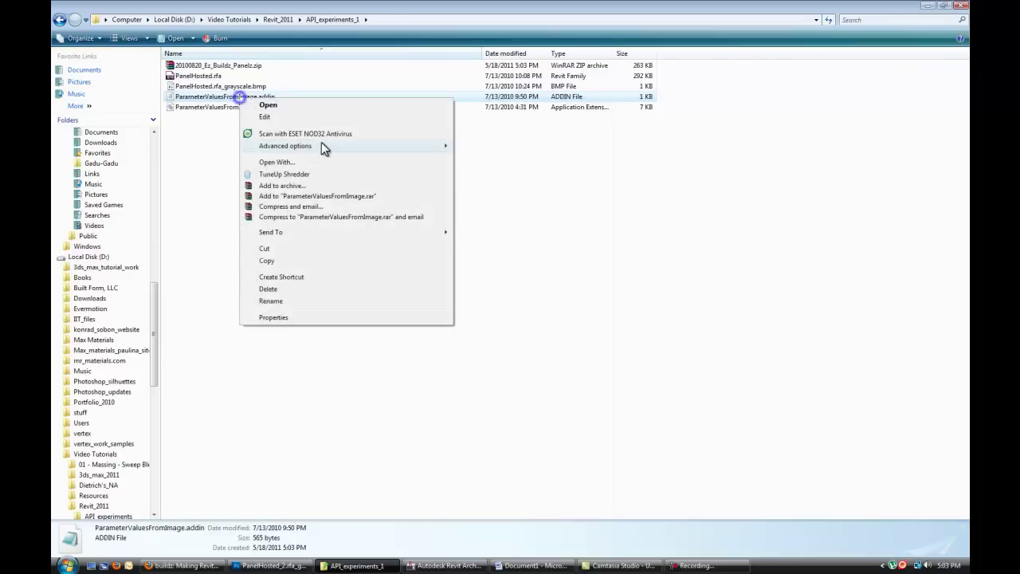
left_click(281, 260)
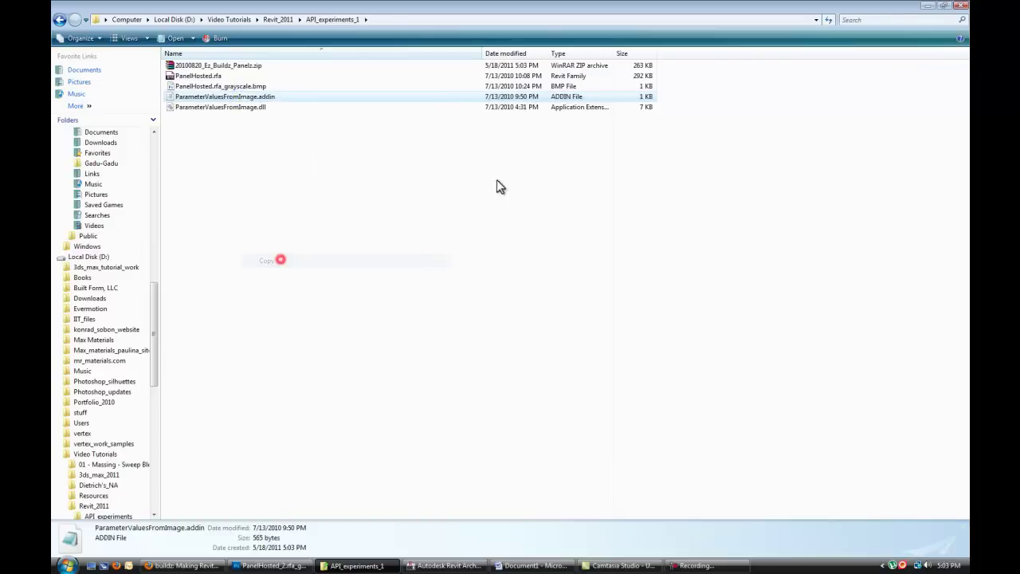
Browse to the user's AppData\Roaming\Autodesk\Revit\Addins\2011 folder on C:.
left_click(123, 20)
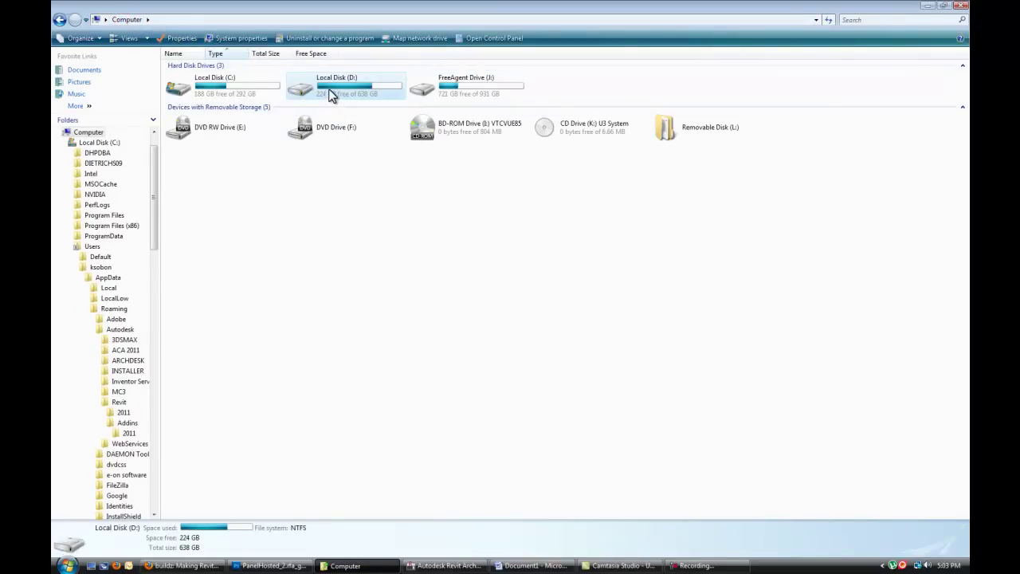
double_click(216, 87)
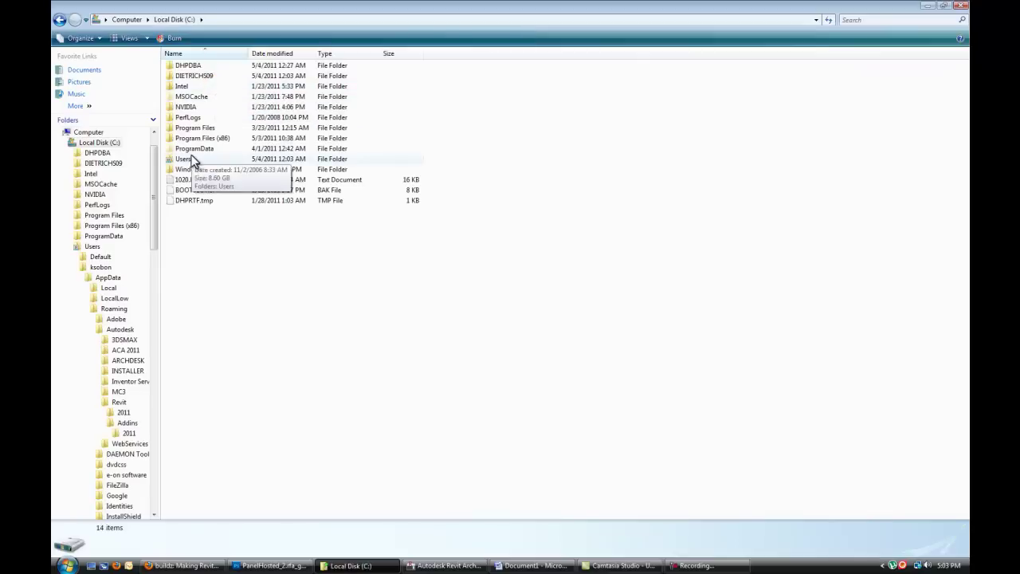
double_click(189, 159)
double_click(192, 76)
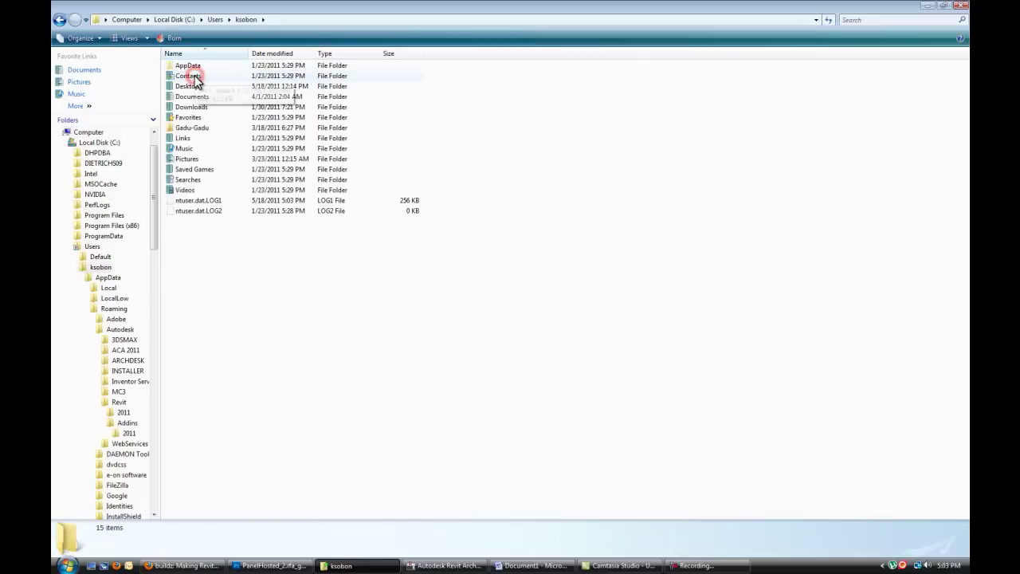
double_click(191, 67)
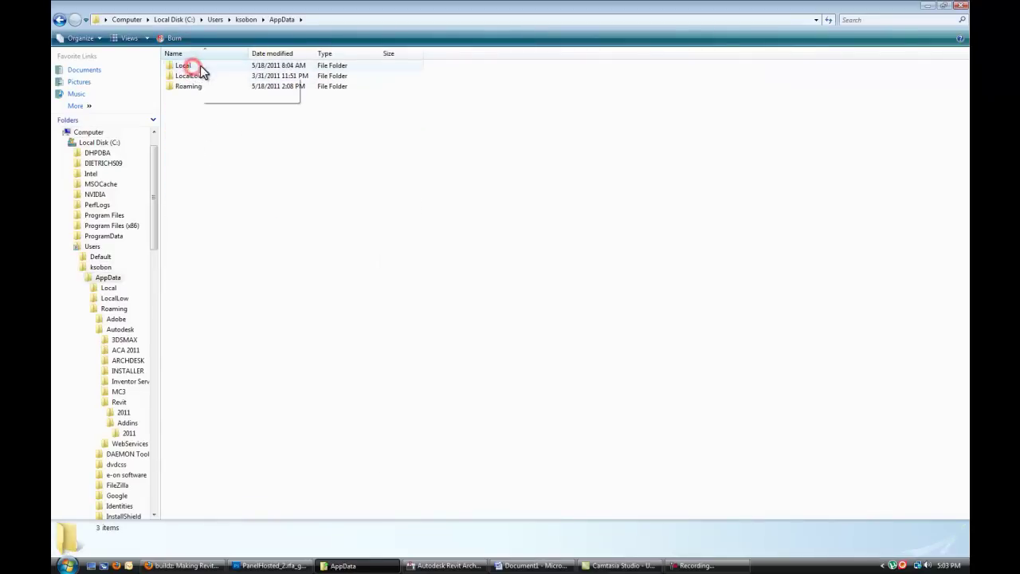
double_click(191, 89)
double_click(189, 76)
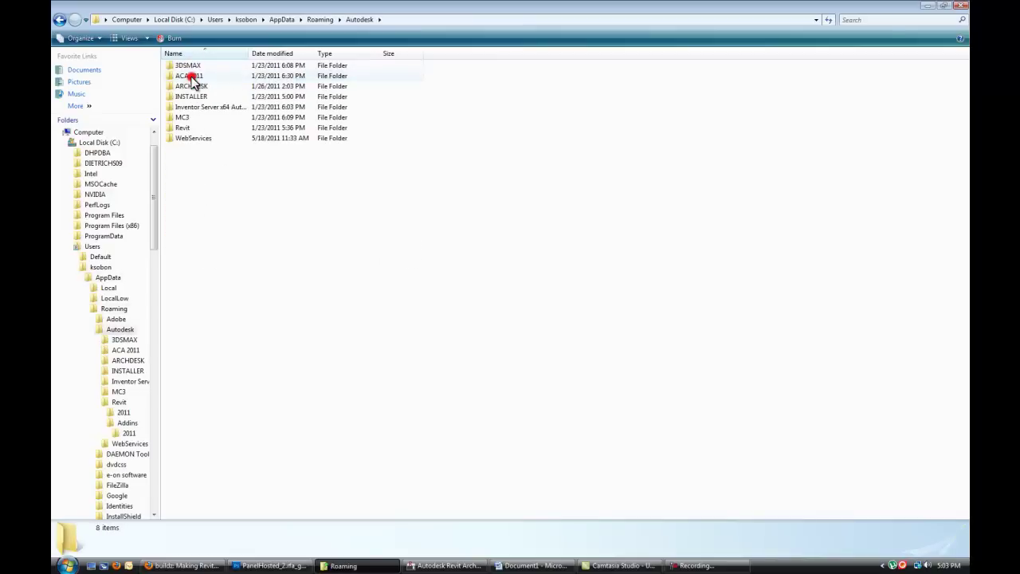
double_click(189, 129)
double_click(194, 76)
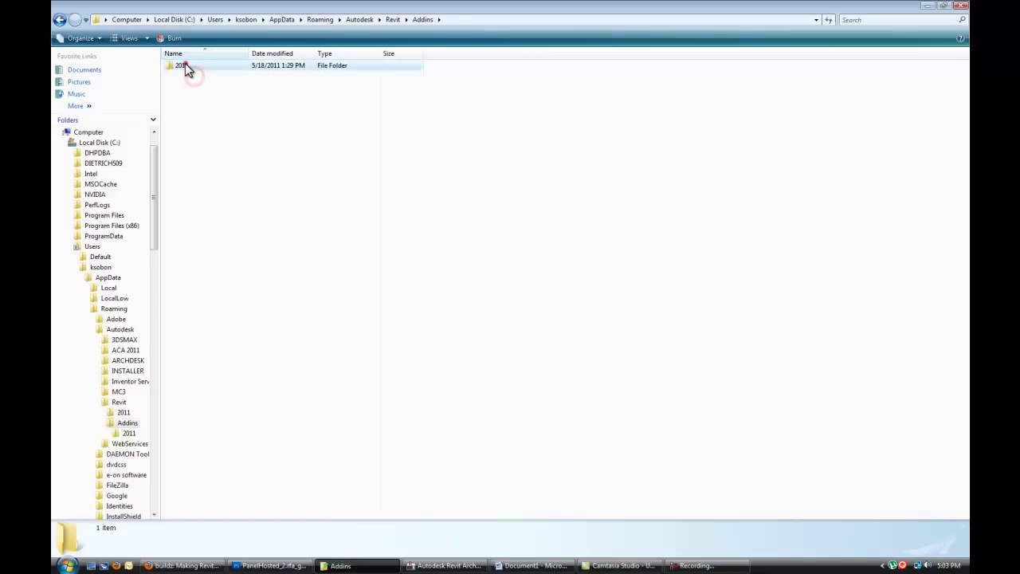
double_click(186, 66)
Paste the addin file there, replacing the existing copy.
right_click(211, 98)
left_click(239, 185)
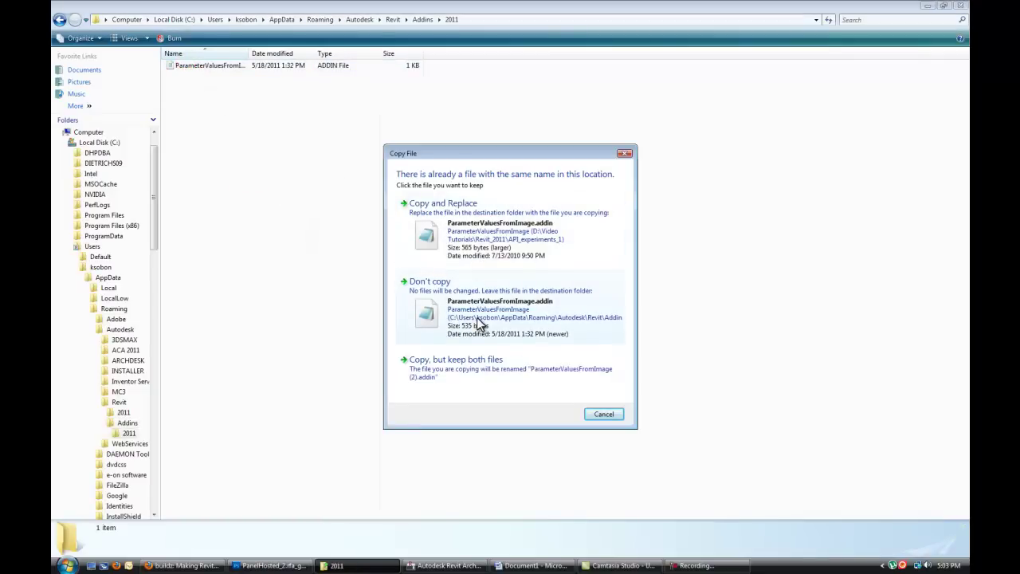
left_click(444, 214)
Open ParameterValuesFromImage.addin in Notepad via Open With.
left_click(223, 105)
right_click(205, 71)
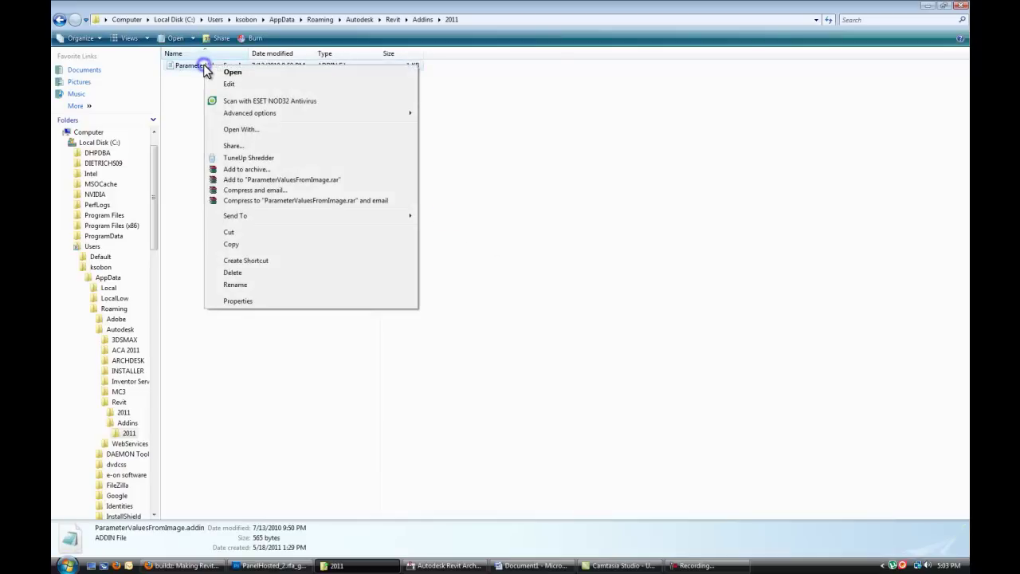
left_click(264, 128)
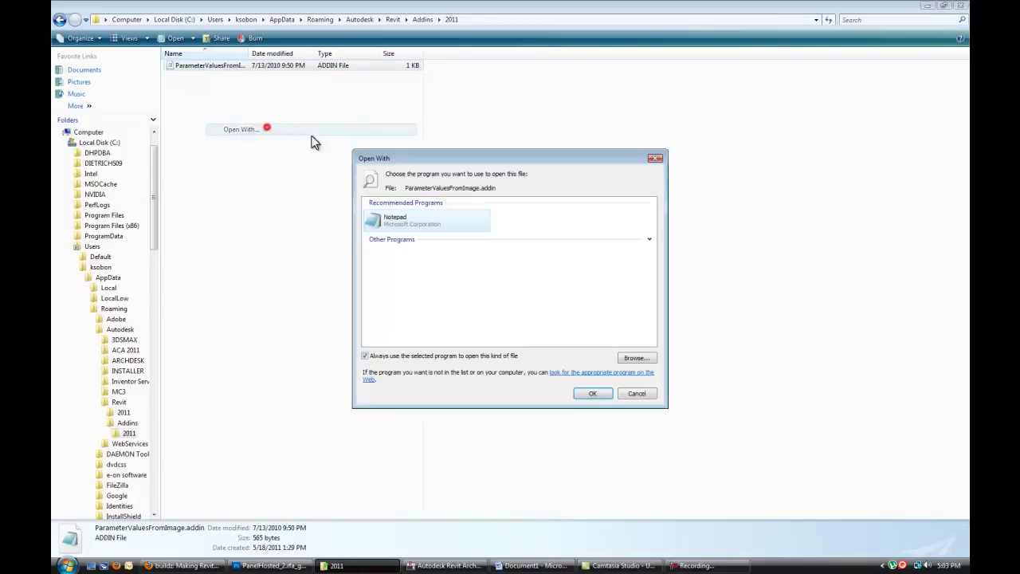
left_click(399, 220)
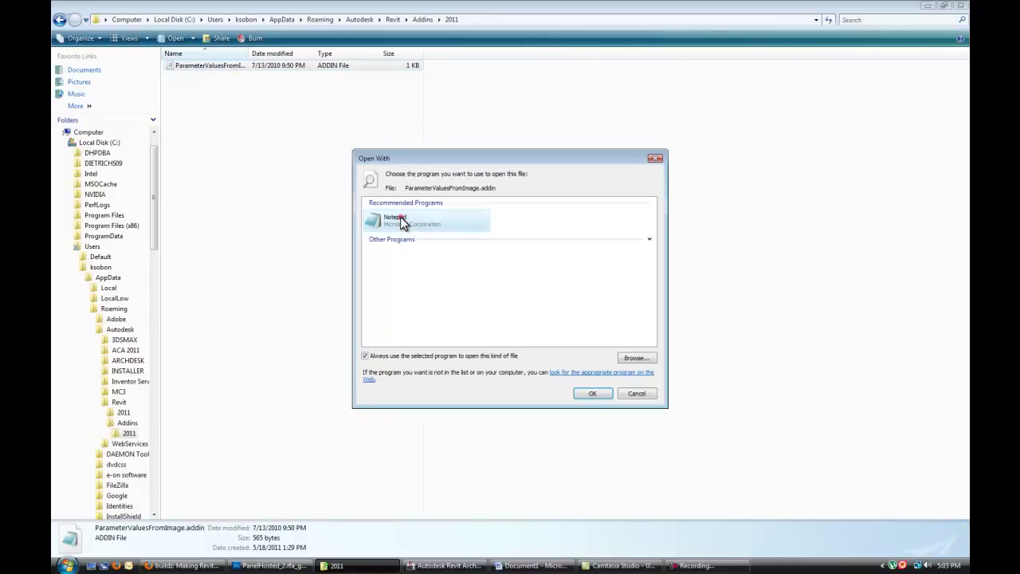
left_click(593, 393)
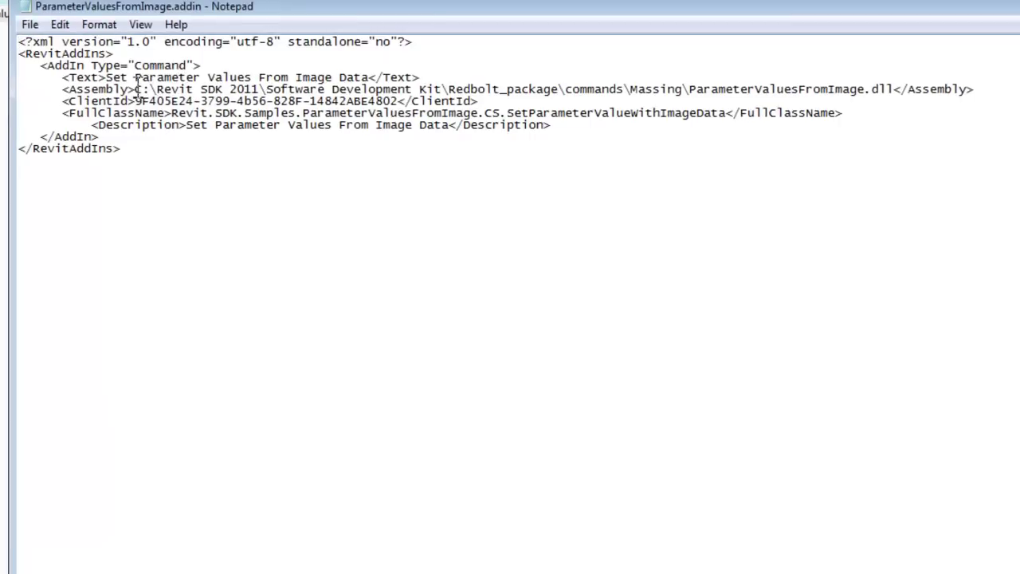
Replace the Assembly folder path with D:\Video Tutorials\Revit_2011\API_Experiments_1.
left_click_drag(55, 89, 993, 89)
left_click(268, 89)
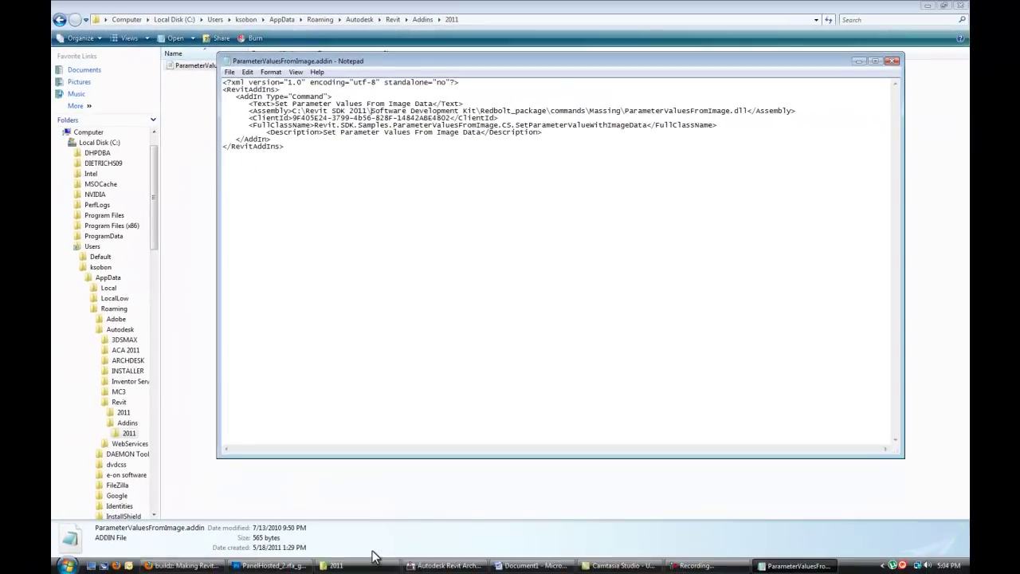
left_click(356, 567)
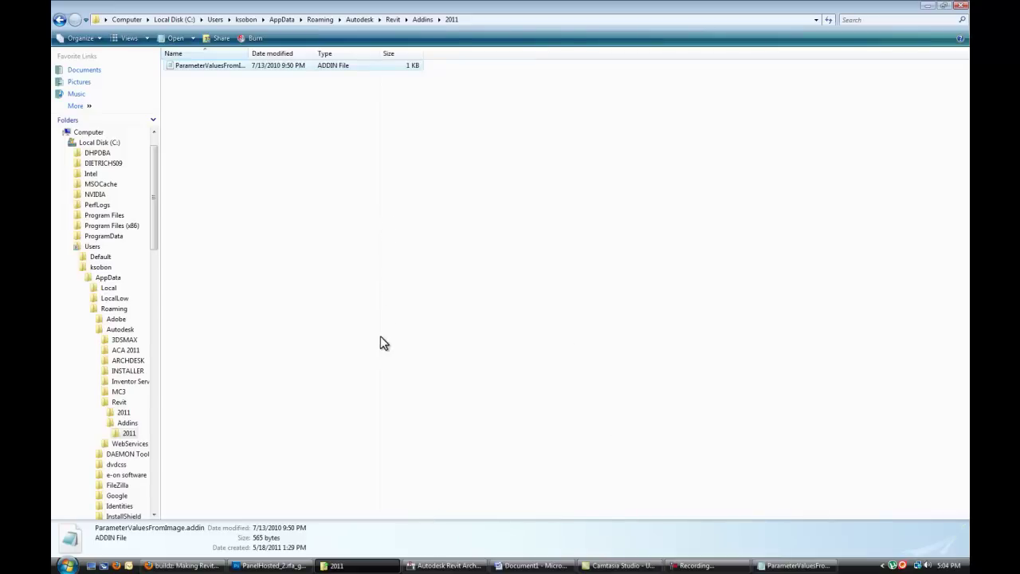
left_click(213, 121)
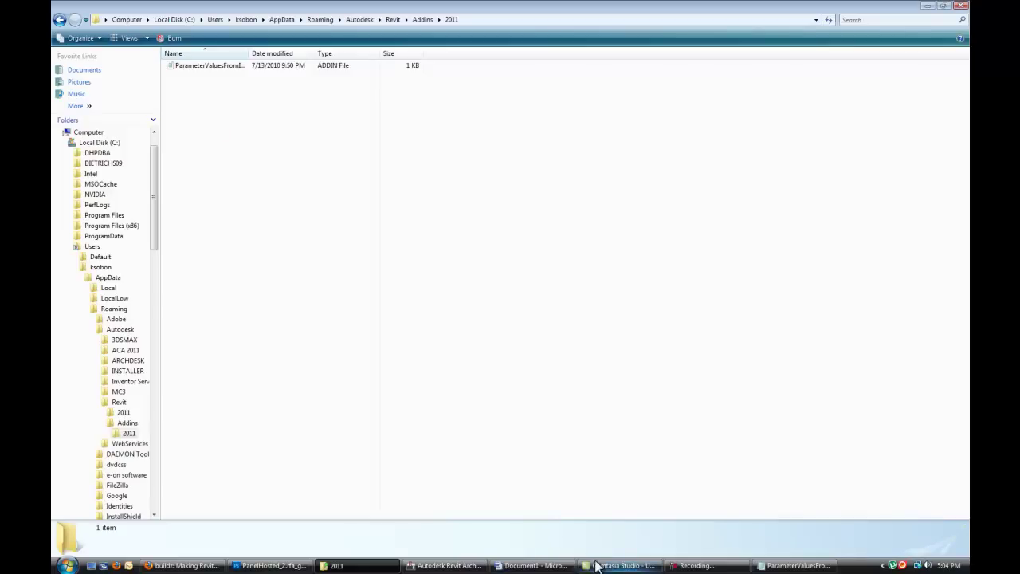
left_click(797, 566)
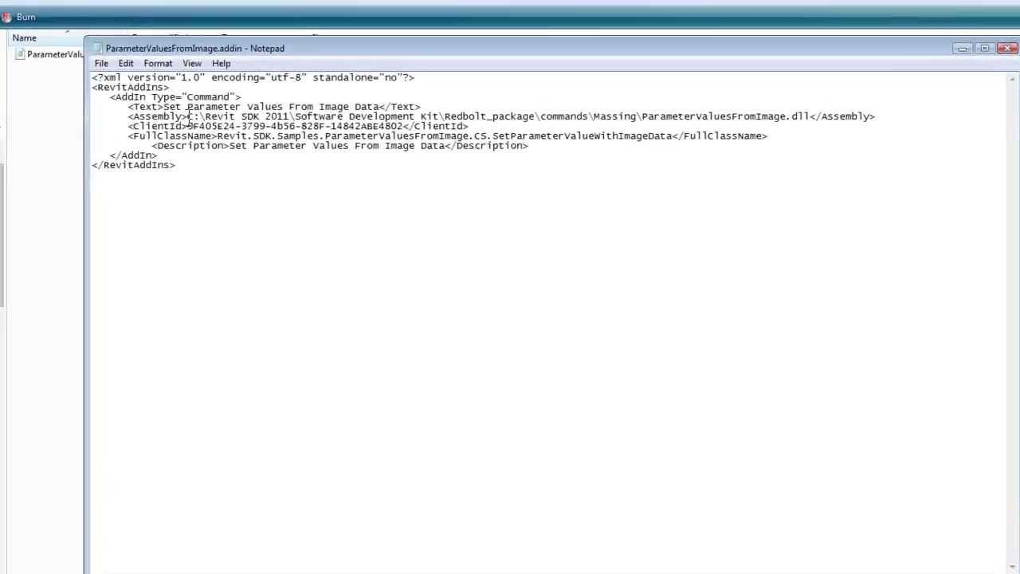
left_click_drag(189, 117, 653, 114)
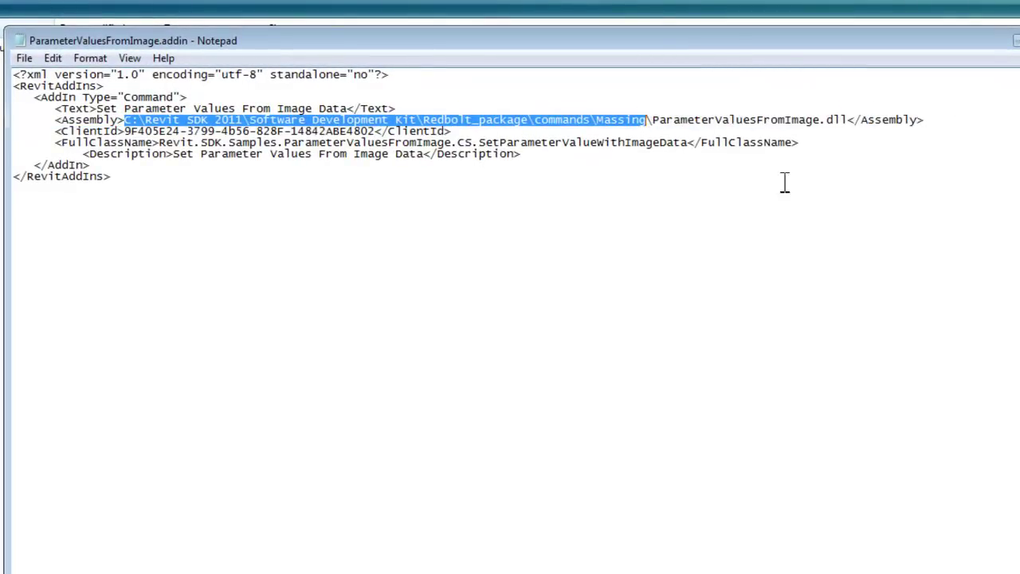
key("Delete")
type("D:")
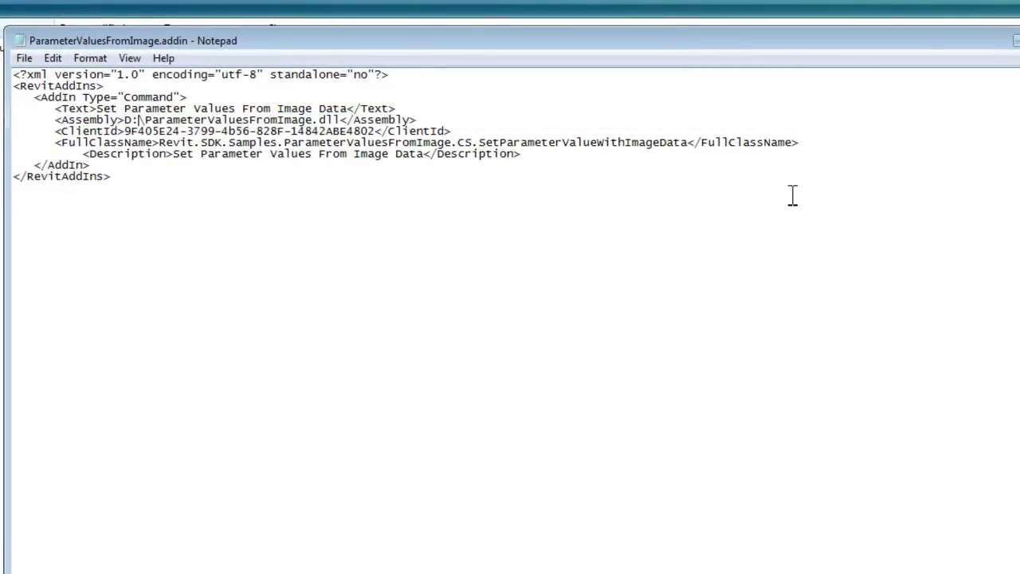
type("\\")
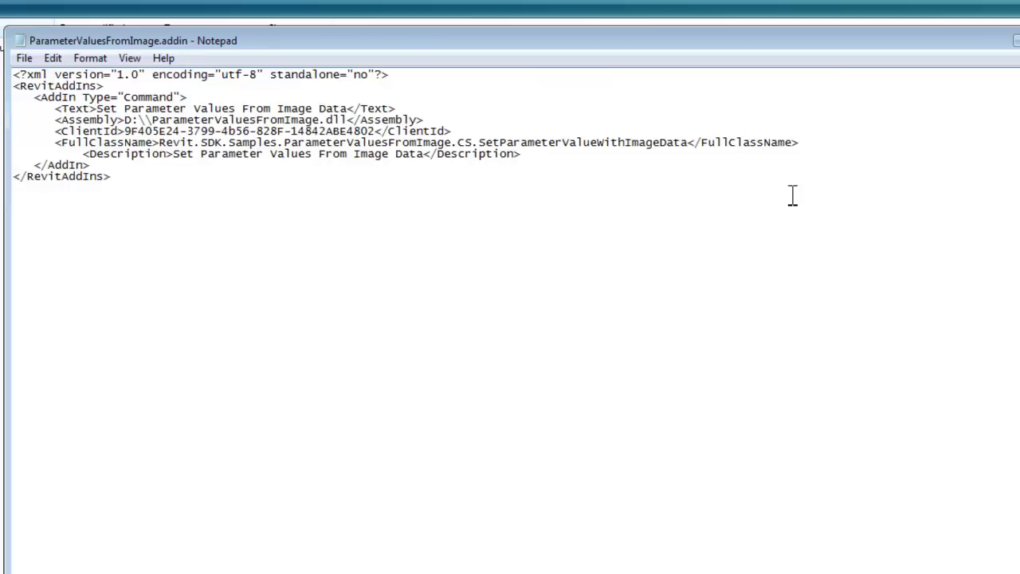
type("Video Tut")
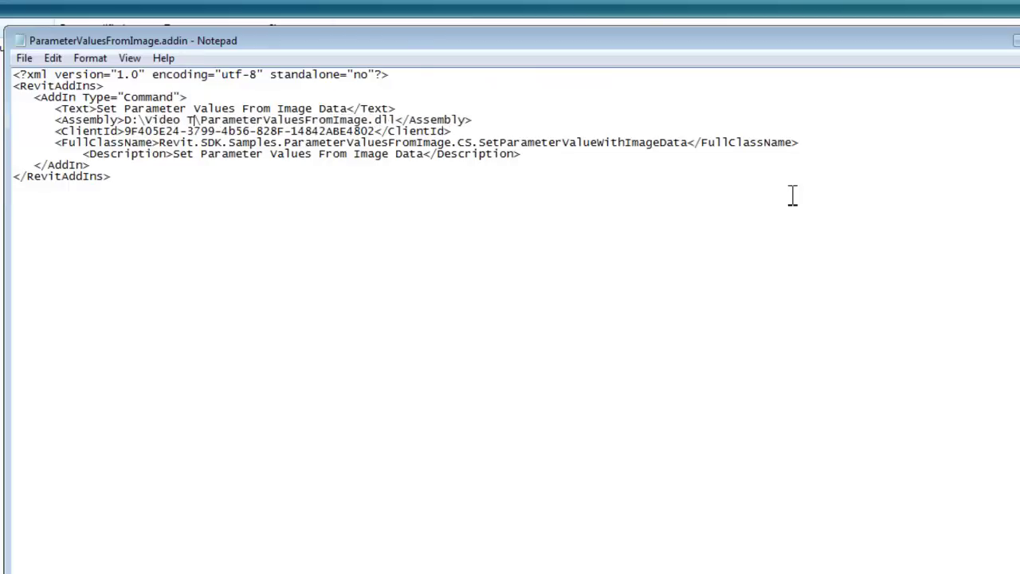
type("orials")
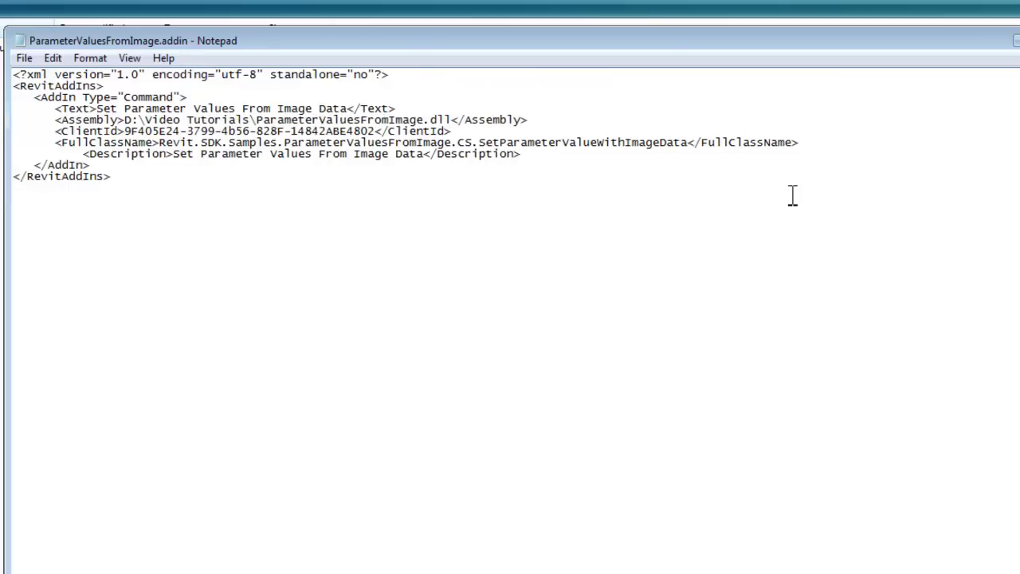
type("\\")
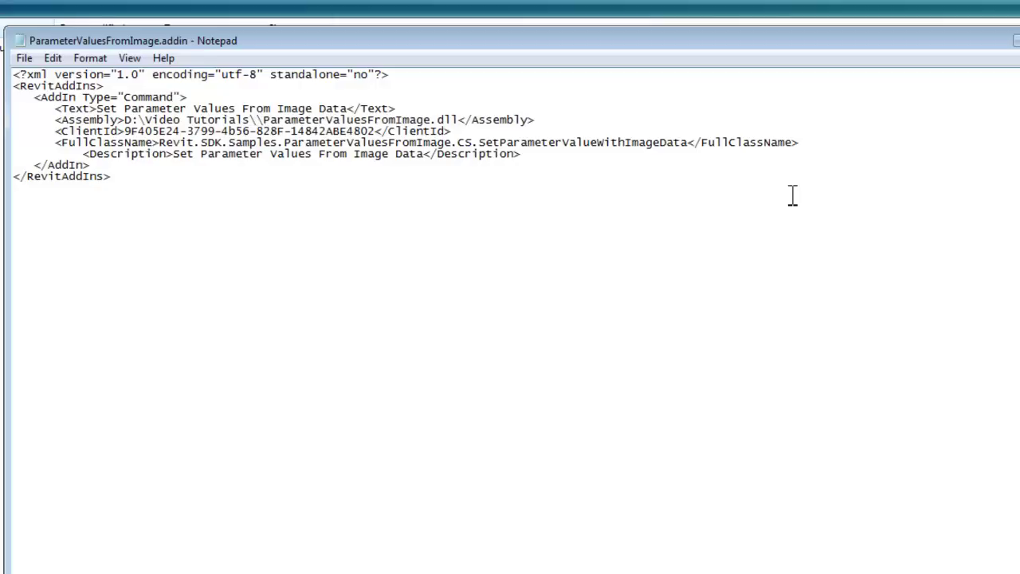
type("Revit_201")
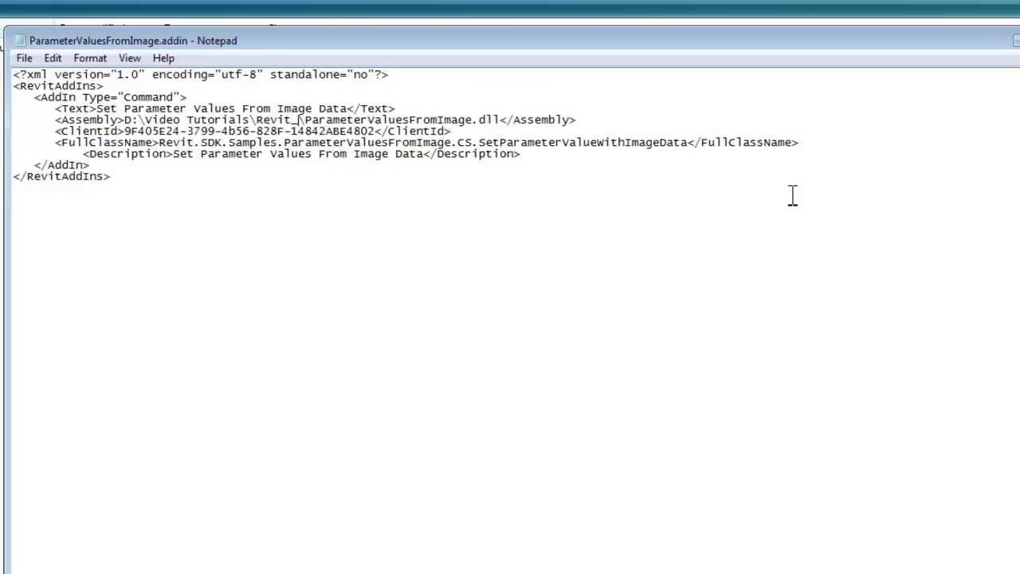
type("1\\")
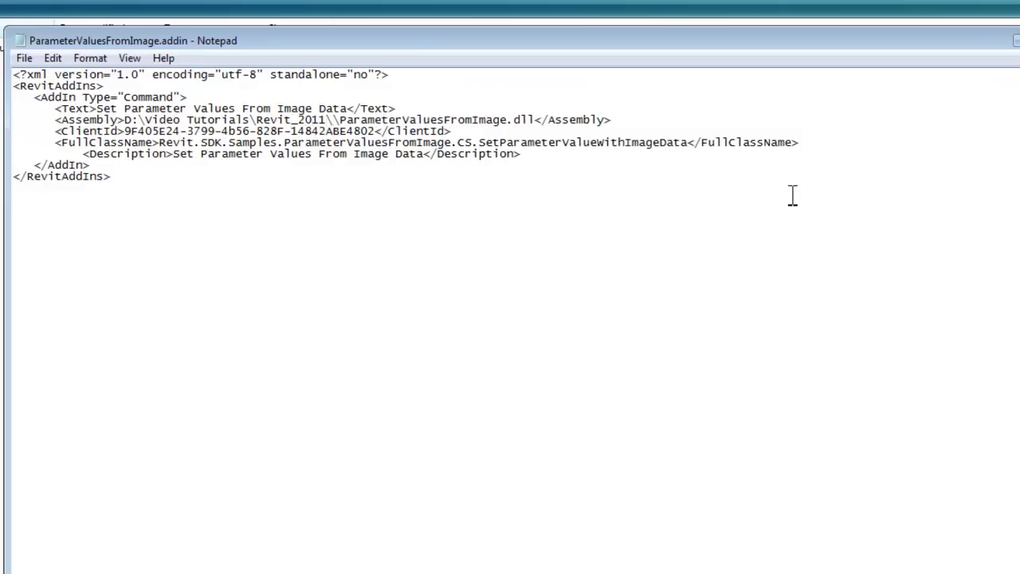
type("API_Experiments_1")
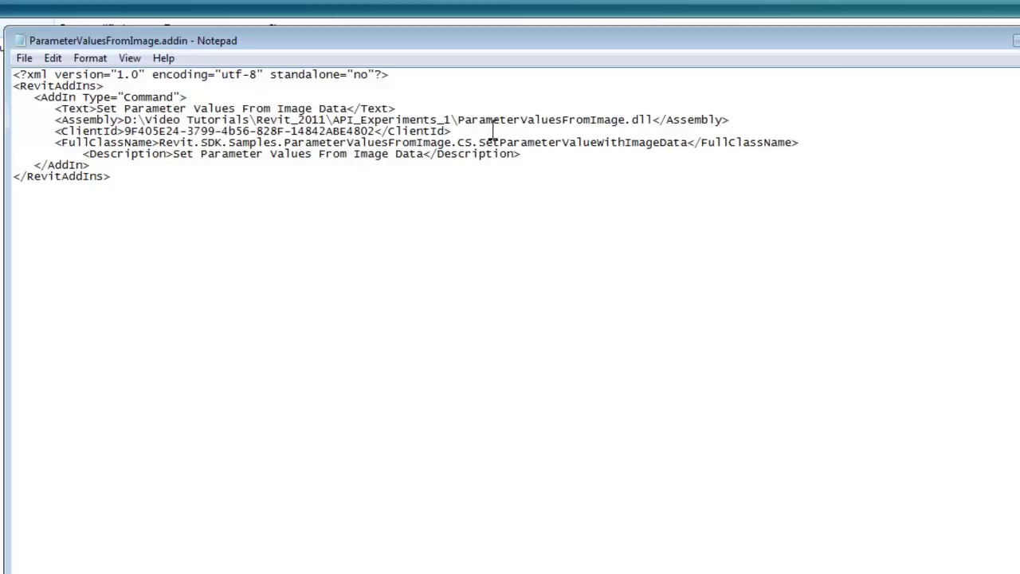
Save the edited addin file and close Notepad.
left_click(24, 58)
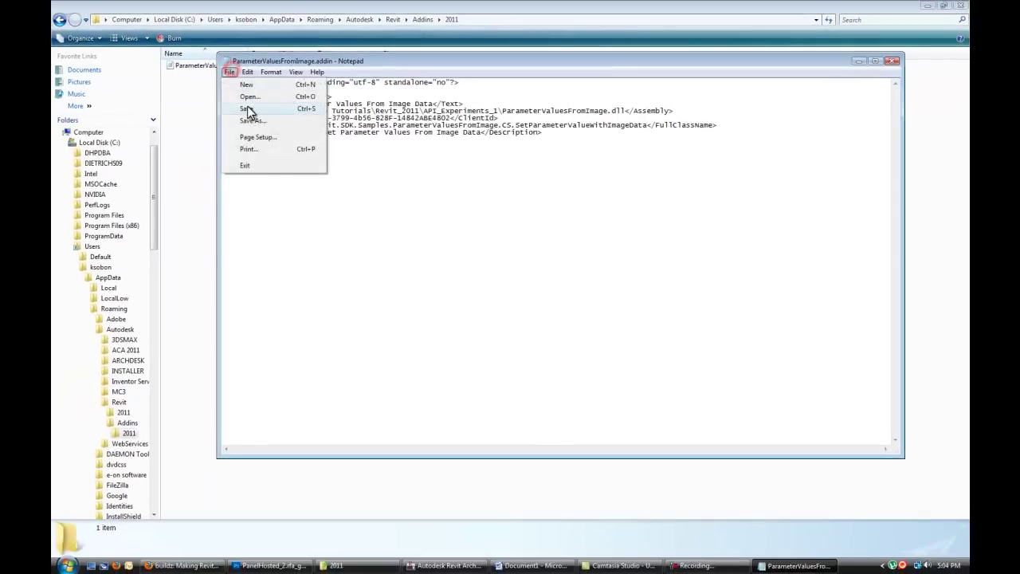
left_click(247, 110)
left_click(895, 61)
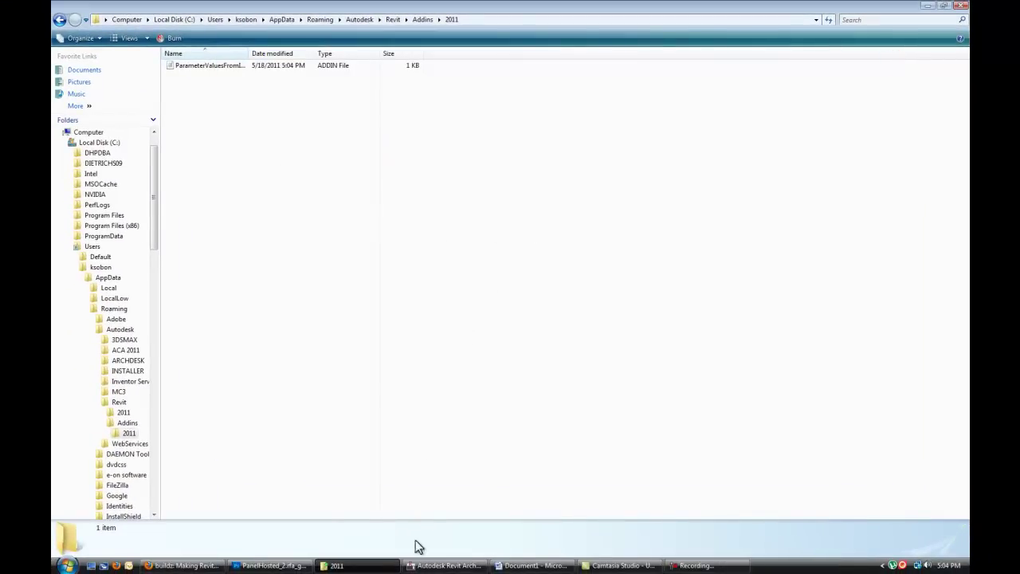
Bring Revit forward and check Add-Ins > External Tools for the new image-data command.
left_click(444, 565)
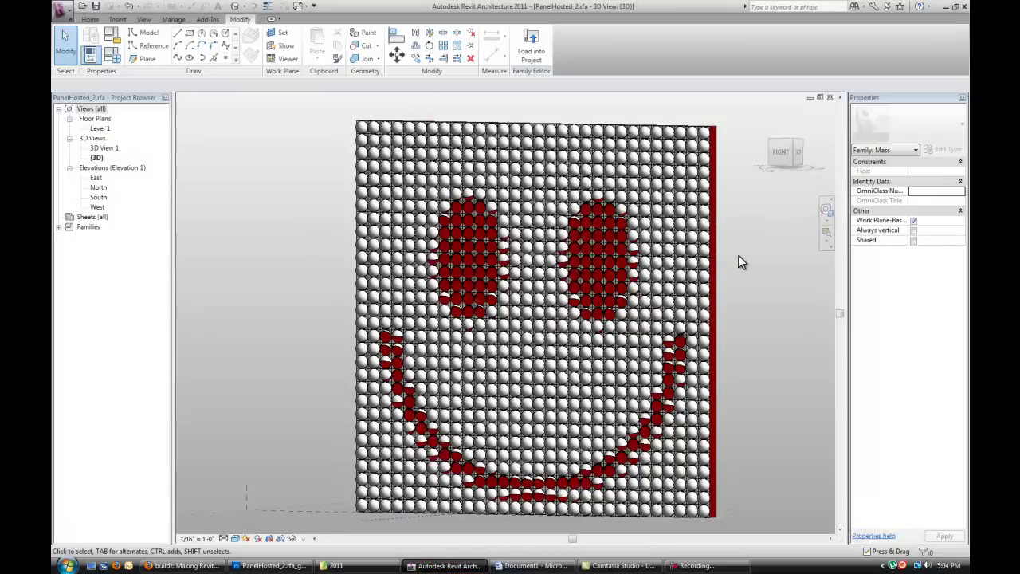
middle_click_drag(738, 262, 712, 262, "shift")
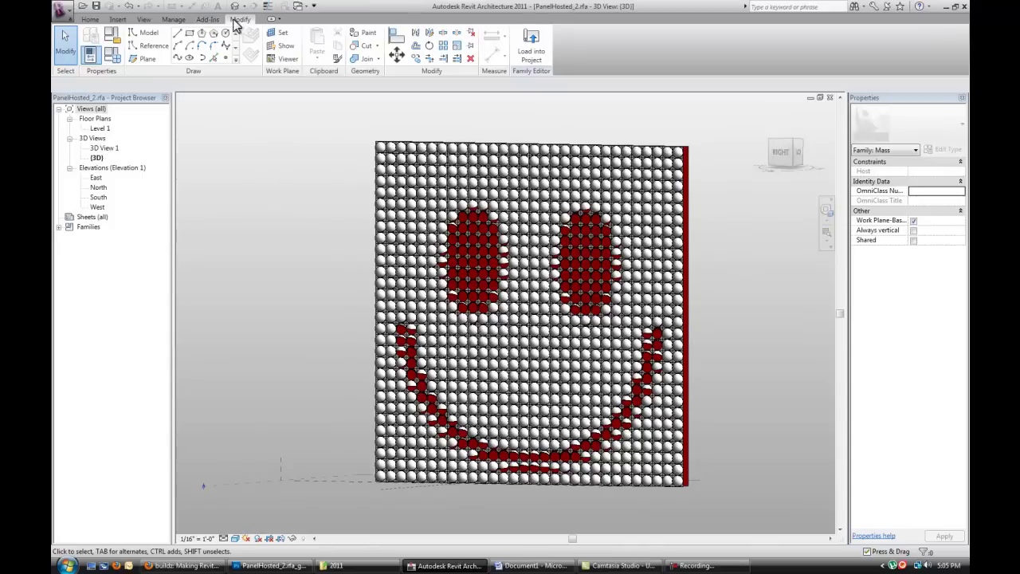
left_click(207, 22)
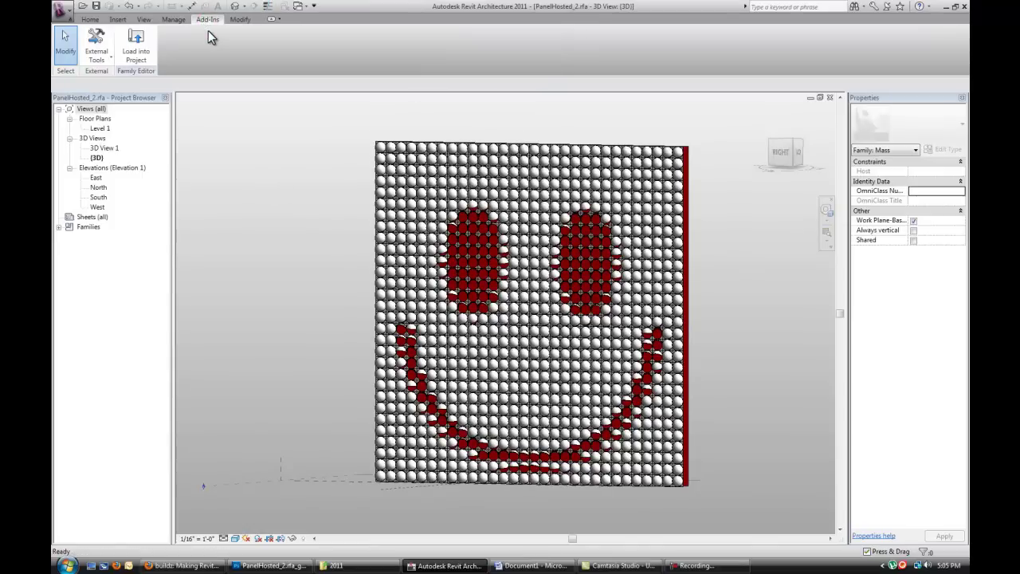
left_click(102, 57)
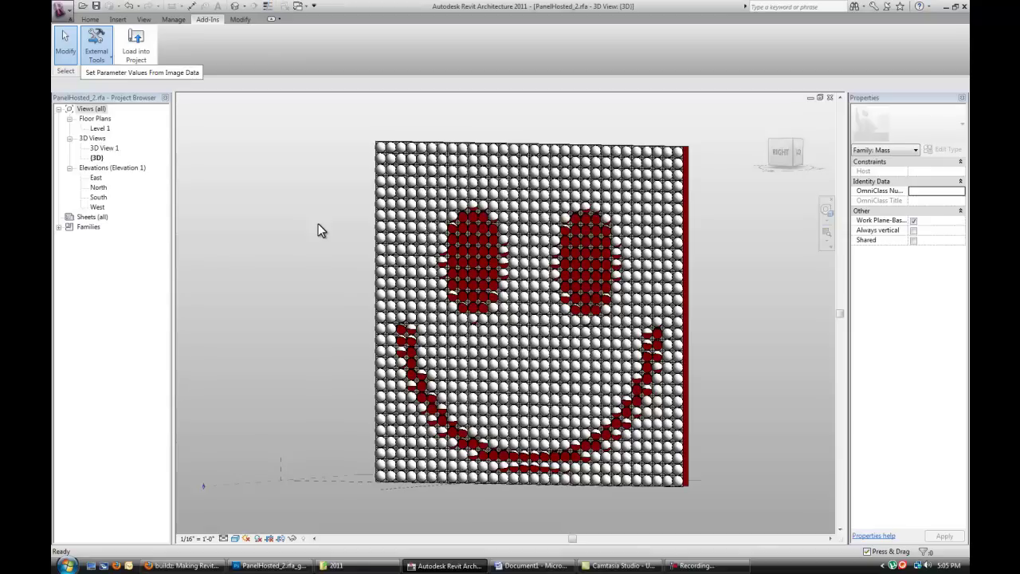
left_click(280, 171)
Return to the Home tab and zoom in on the red and white sphere grid.
left_click(90, 19)
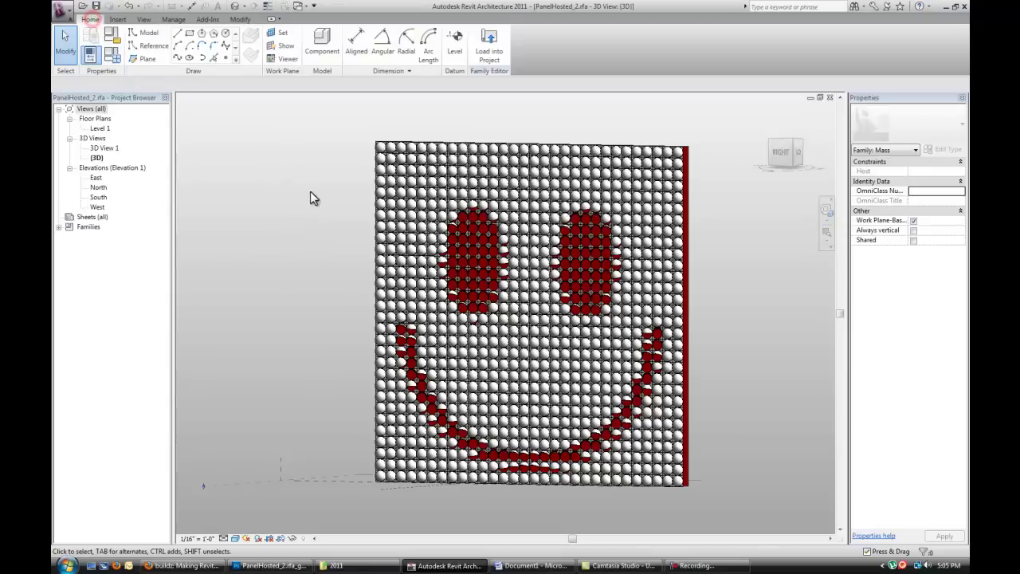
scroll(722, 248, "up", 10)
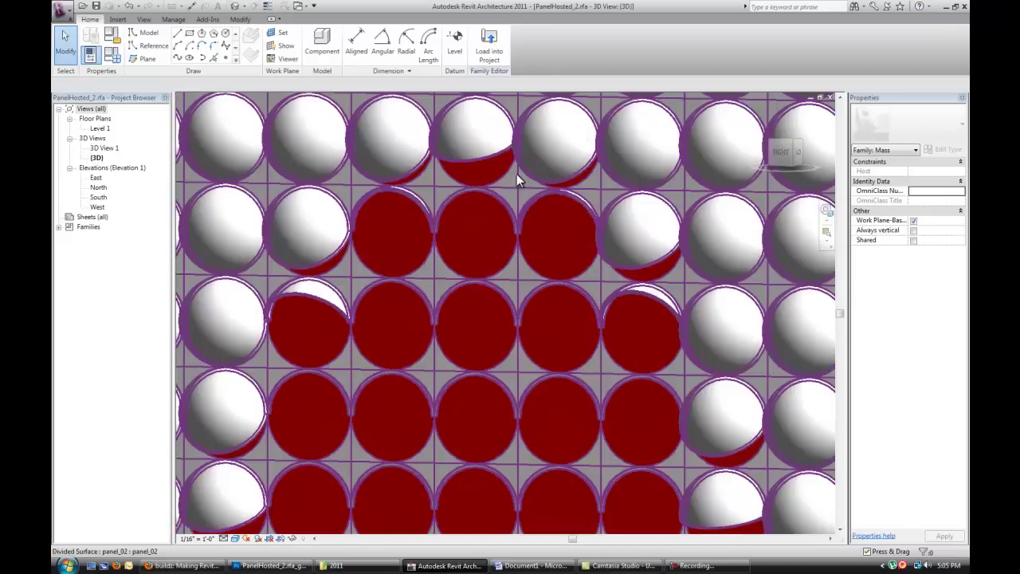
scroll(516, 271, "down", 8)
scroll(489, 266, "up", 3)
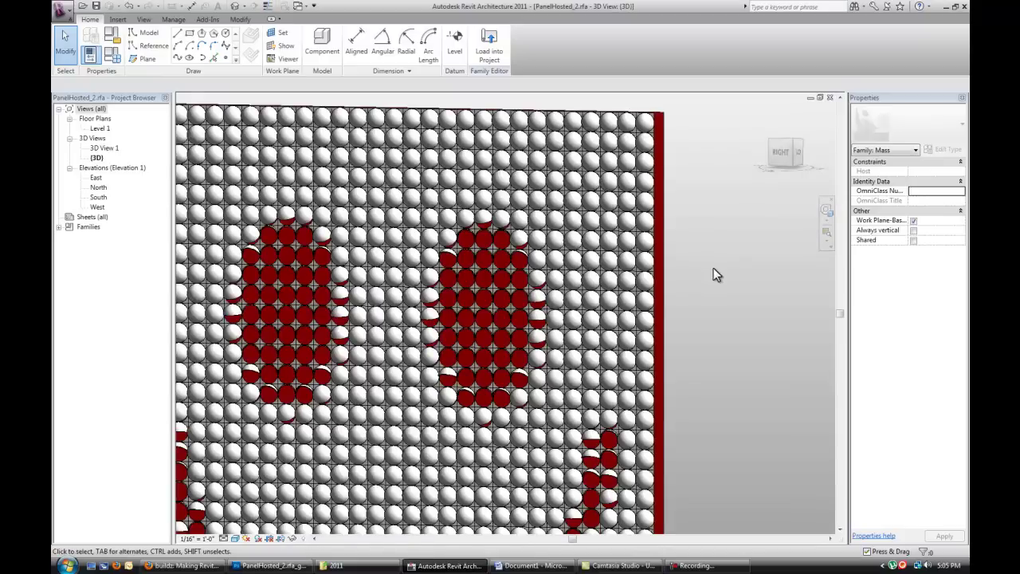
Create a new family from the Curtain Panel Pattern Based template.
left_click(62, 10)
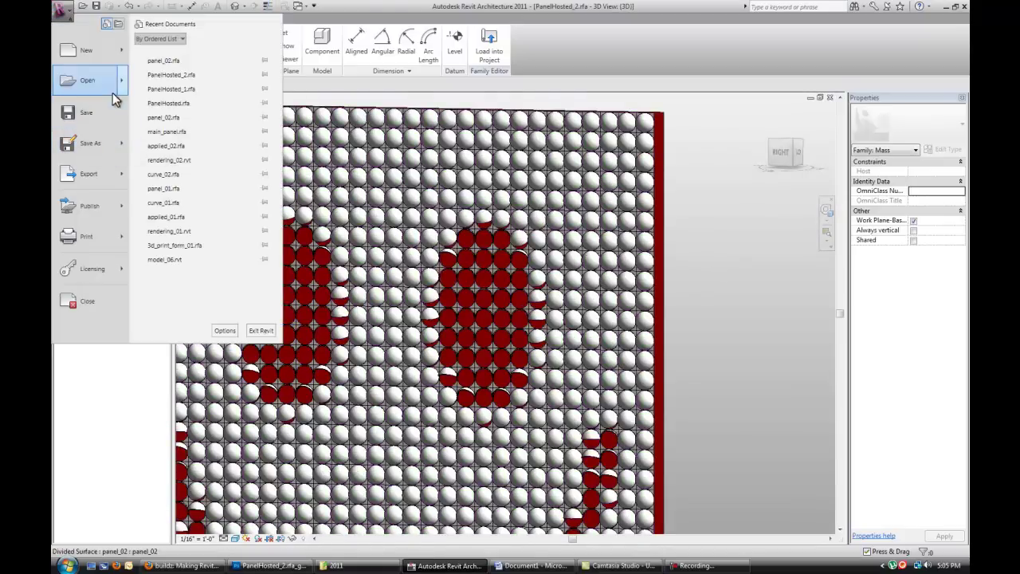
left_click(396, 307)
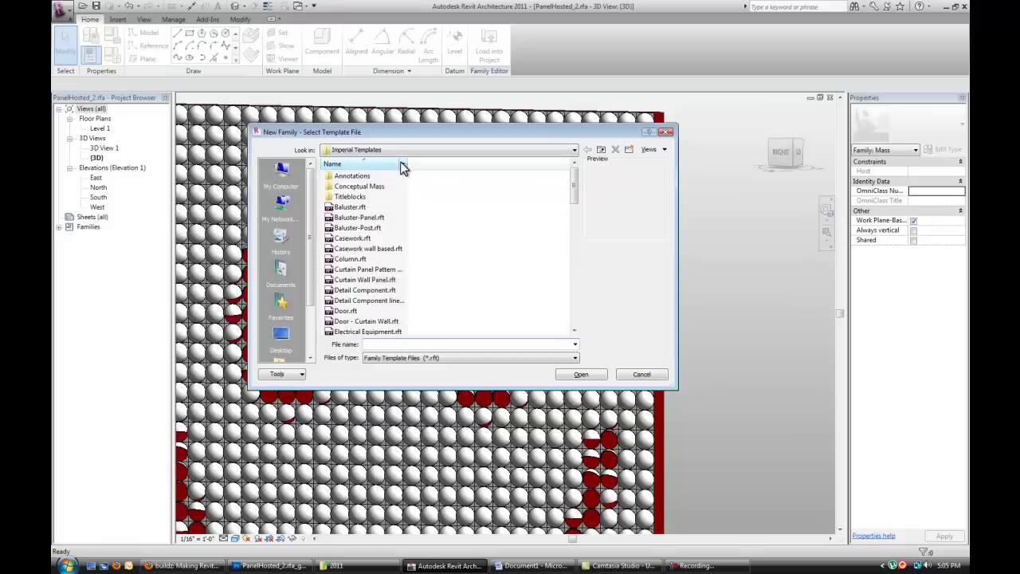
left_click_drag(406, 161, 496, 161)
left_click(382, 270)
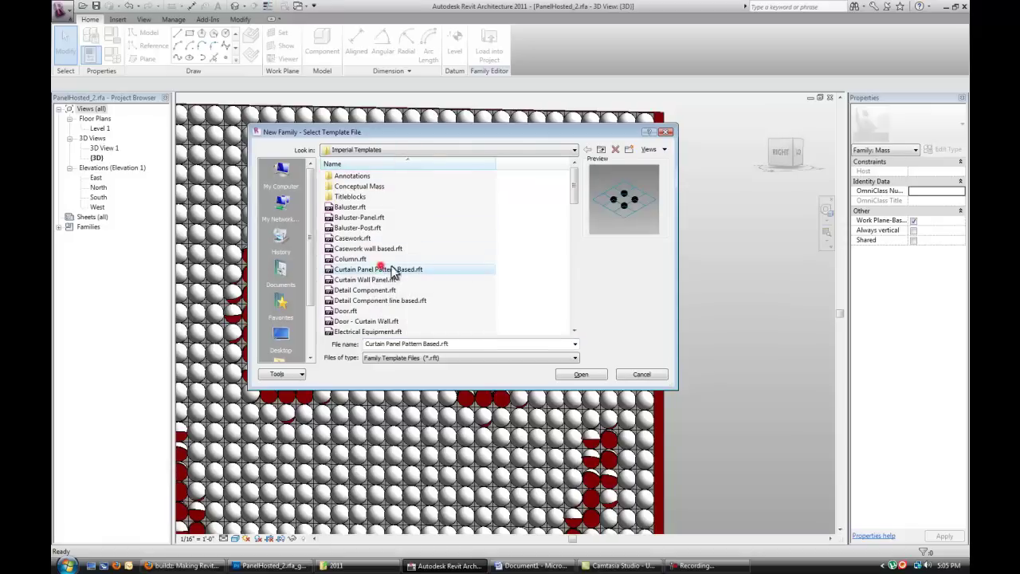
left_click(587, 376)
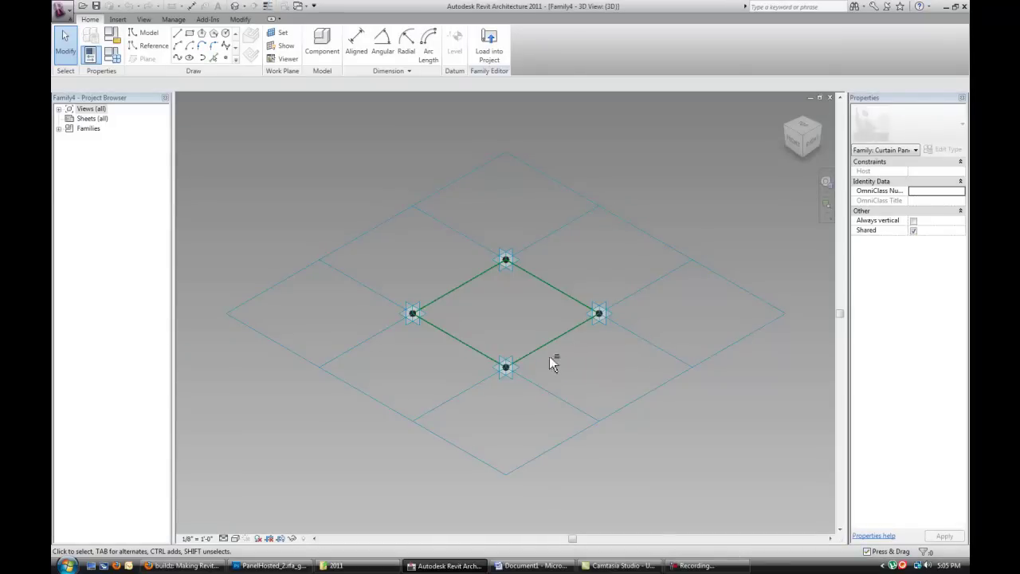
Start Point Element with Work Plane Set, picking the top, right and bottom adaptive points.
scroll(483, 289, "up", 4)
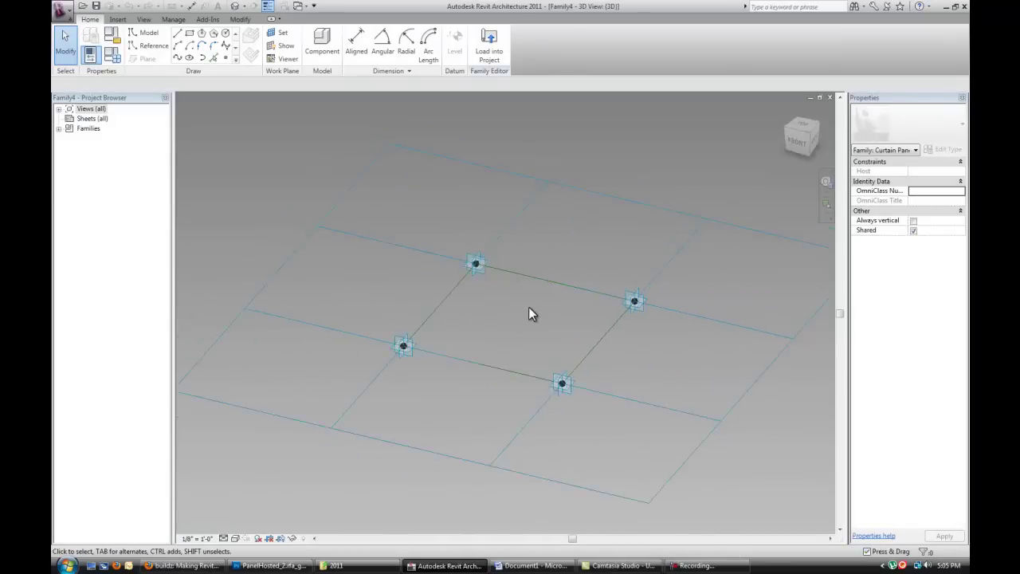
left_click(226, 60)
scroll(336, 343, "up", 2)
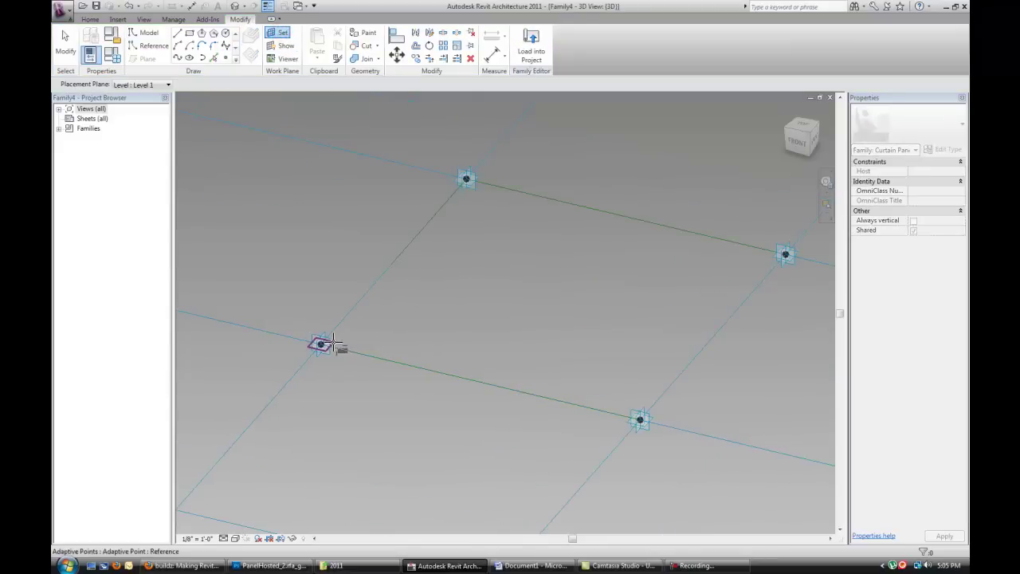
left_click(283, 38)
left_click(471, 176)
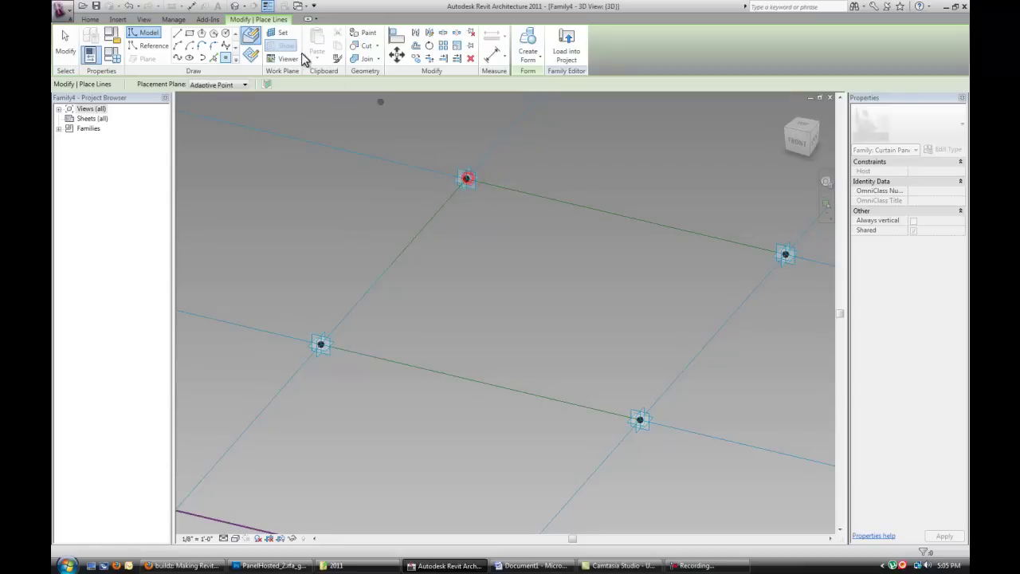
left_click(789, 254)
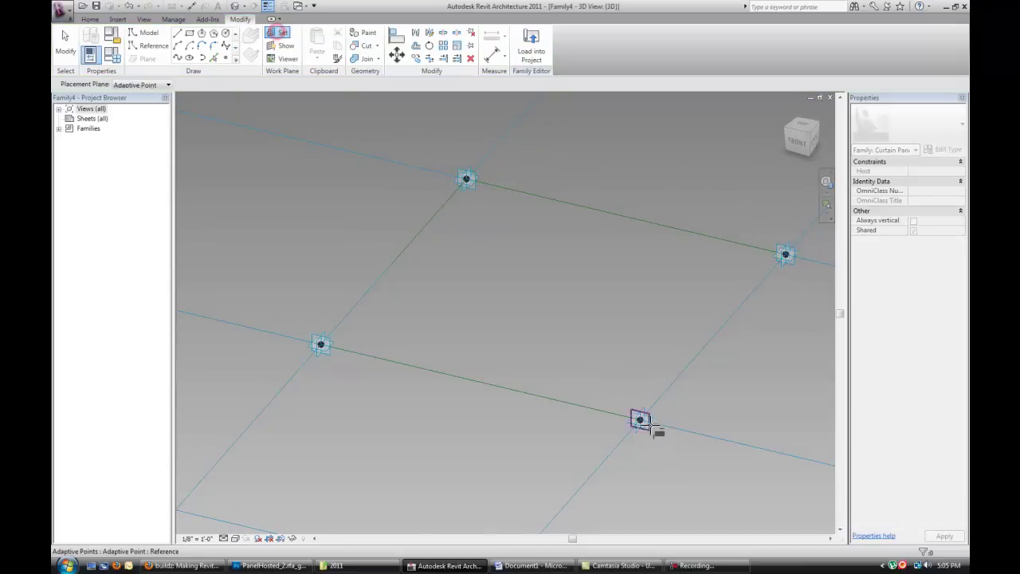
left_click(647, 423)
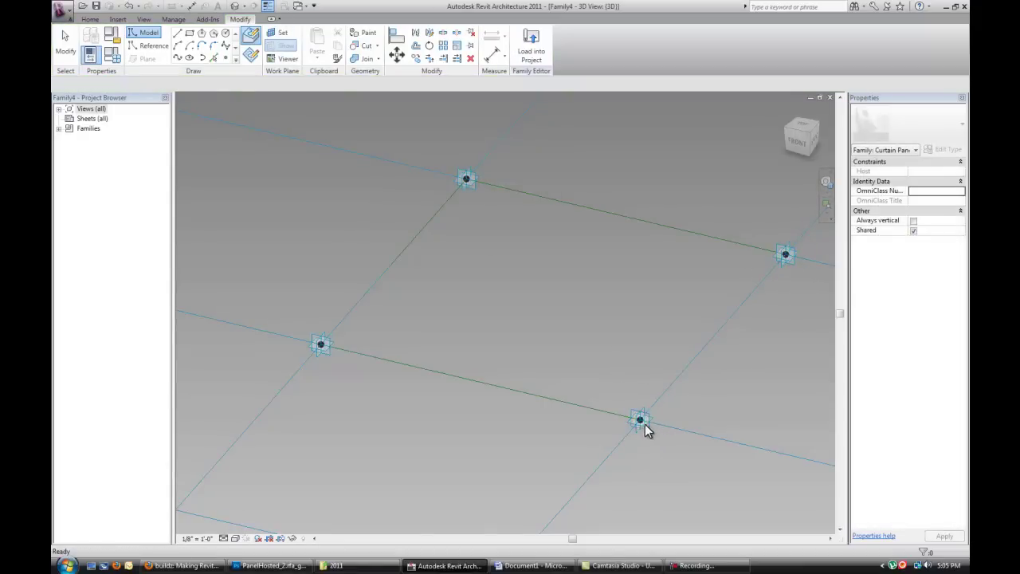
Place a reference point on each of the four adaptive points and raise each upward.
left_click(640, 421)
left_click_drag(640, 414, 785, 184)
key("Escape")
left_click(788, 257)
key("Escape")
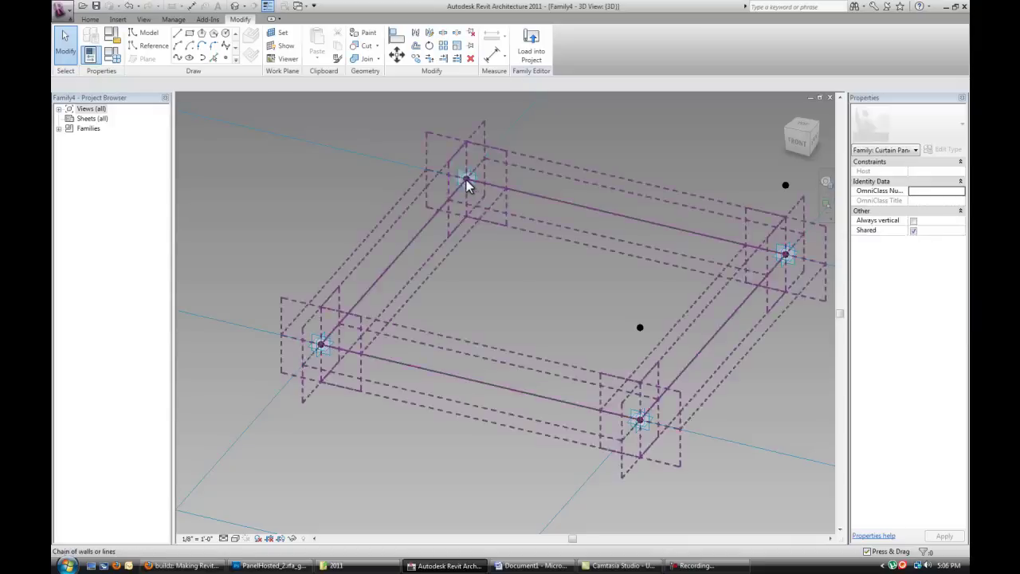
left_click(467, 180)
left_click_drag(467, 164, 467, 132)
key("Escape")
left_click(322, 344)
left_click_drag(321, 323, 321, 263)
key("Escape")
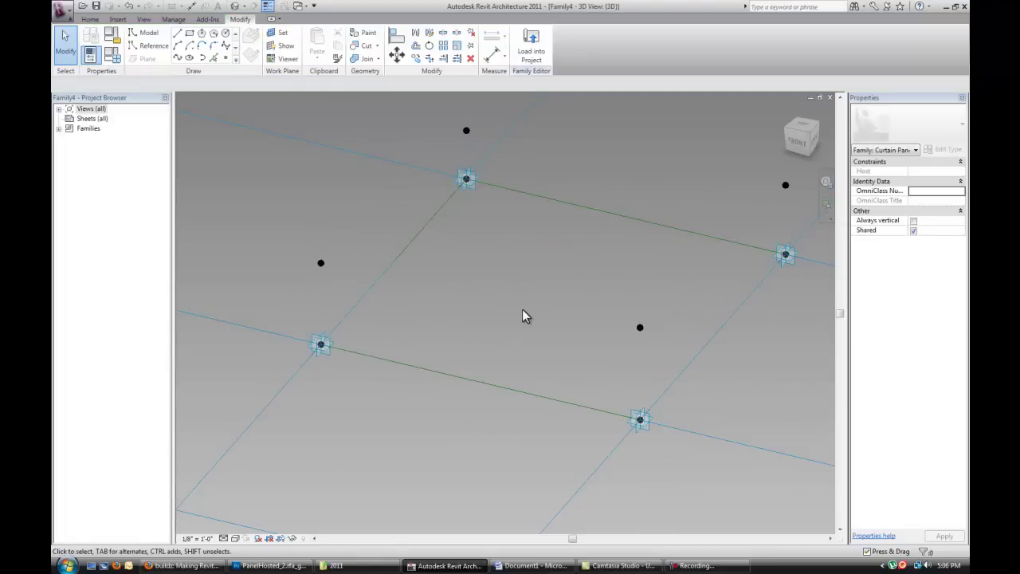
scroll(522, 317, "down", 2)
middle_click_drag(436, 331, 505, 325, "shift")
left_click(520, 325)
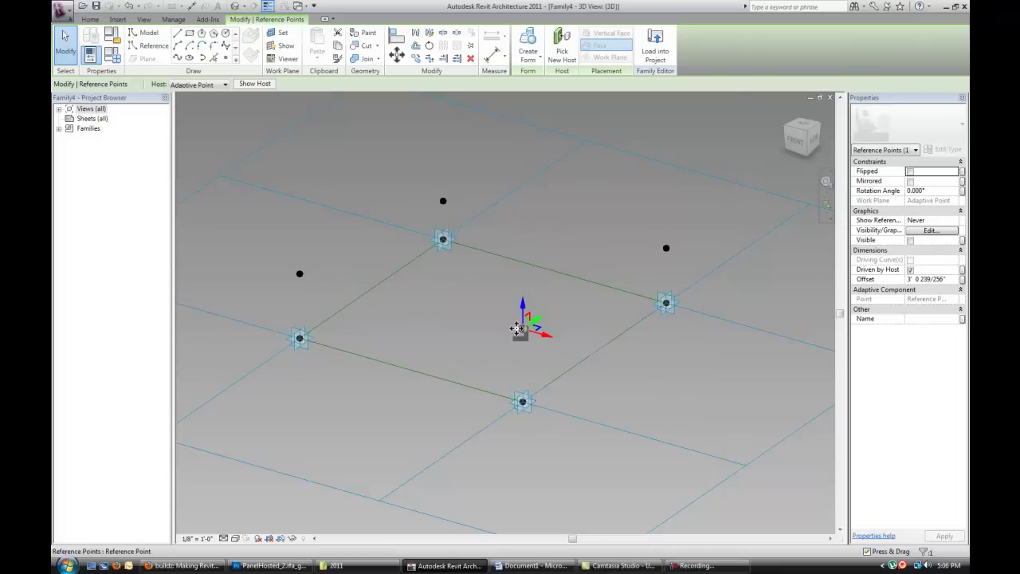
Link the selected point's Offset to a new family parameter named offset.
left_click(962, 280)
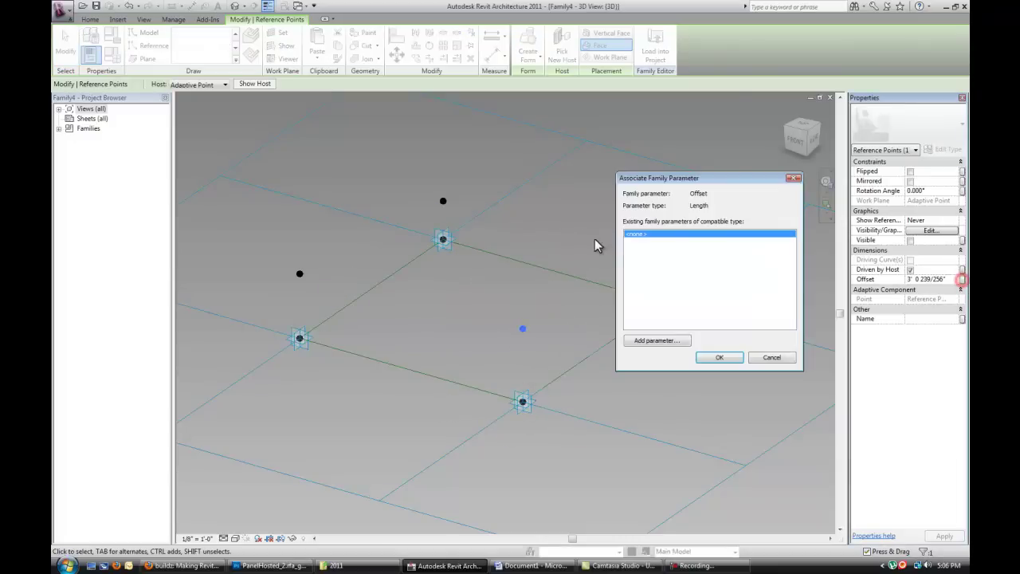
left_click(668, 340)
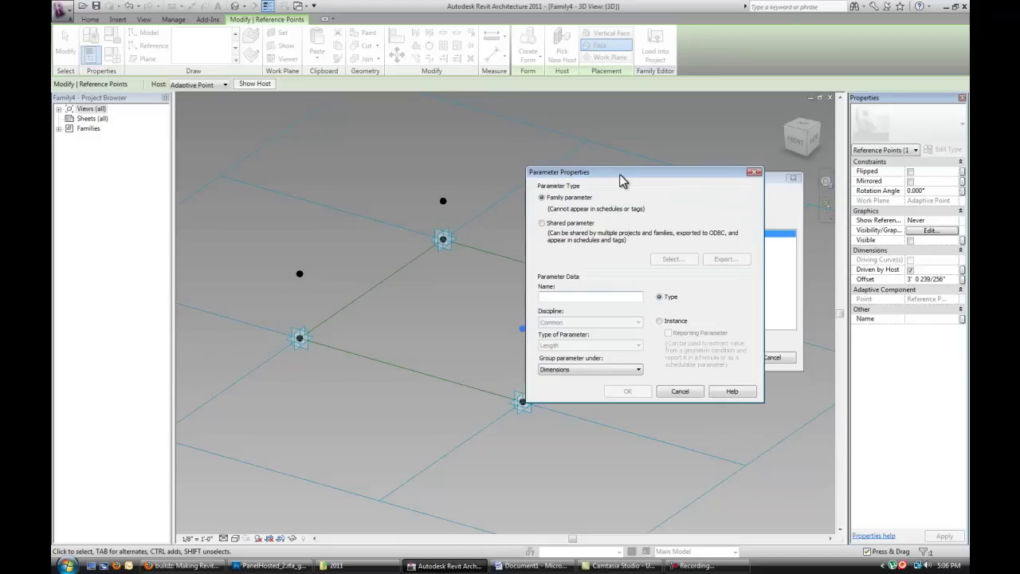
type("offset")
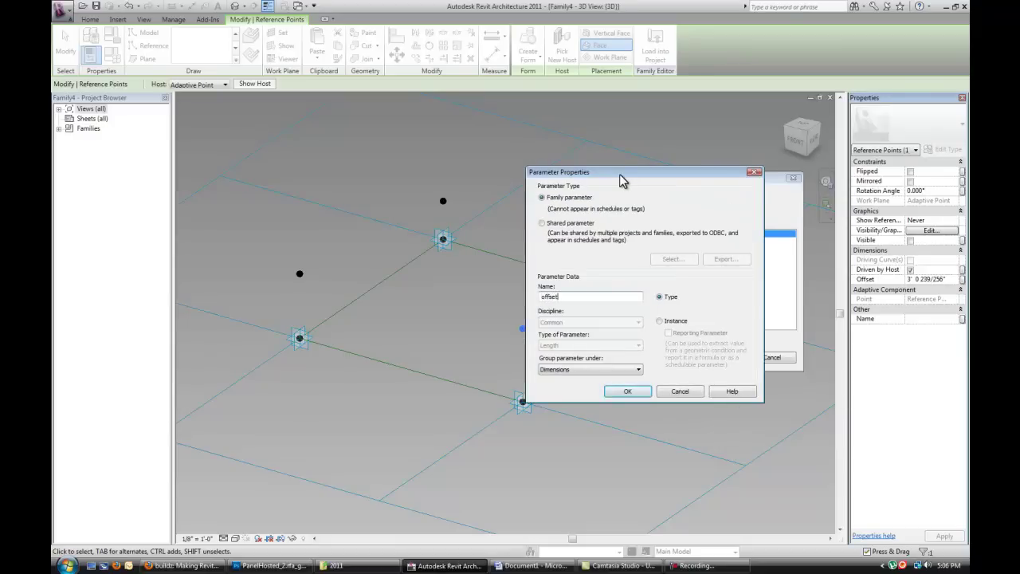
left_click(643, 395)
left_click(706, 356)
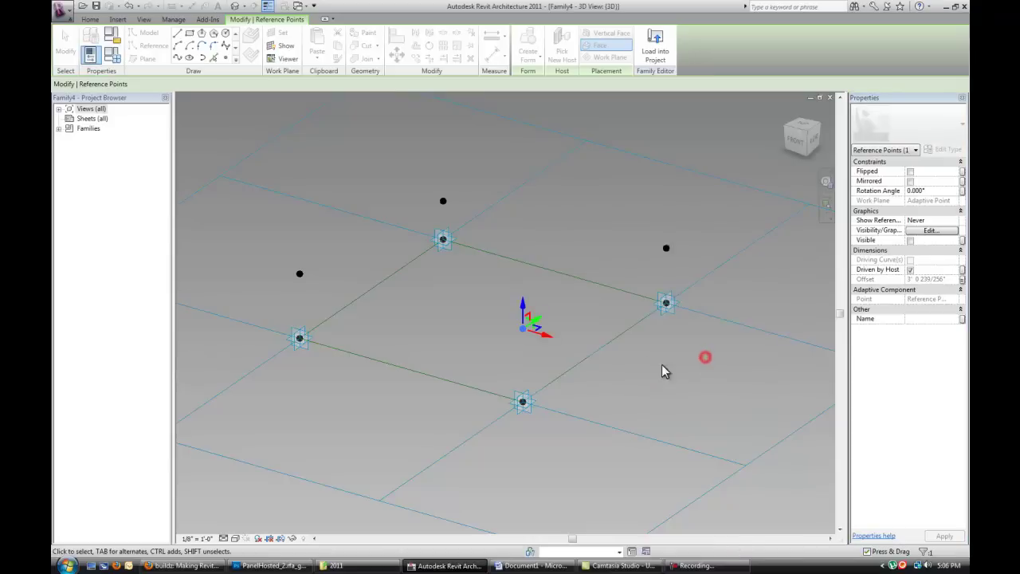
left_click(645, 217)
Associate all four raised points' Offset with offset, then drag one point up to test.
left_click_drag(392, 171, 464, 219, "ctrl")
left_click_drag(266, 244, 339, 288, "ctrl")
left_click(960, 280)
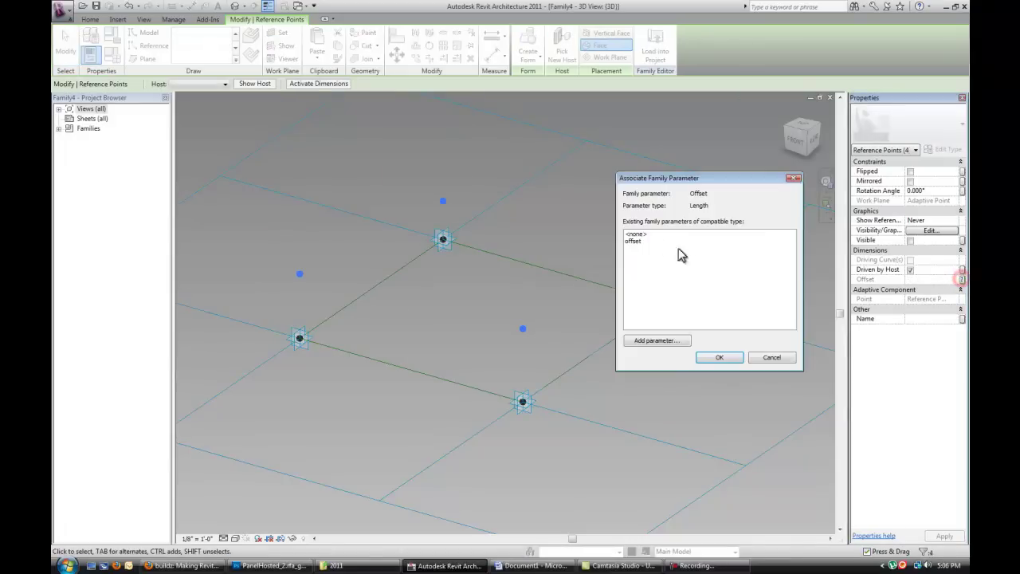
left_click(661, 241)
left_click(721, 360)
left_click(554, 312)
left_click(523, 328)
left_click_drag(523, 328, 524, 294)
left_click(482, 283)
With 3D snapping on, draw a closed loop of reference lines through the four raised points.
left_click(140, 47)
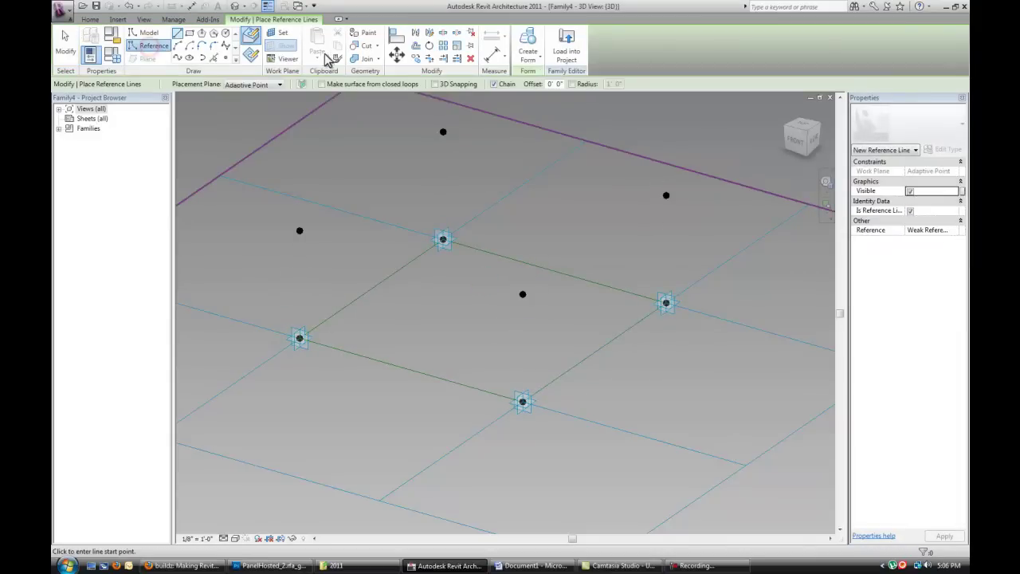
left_click(435, 84)
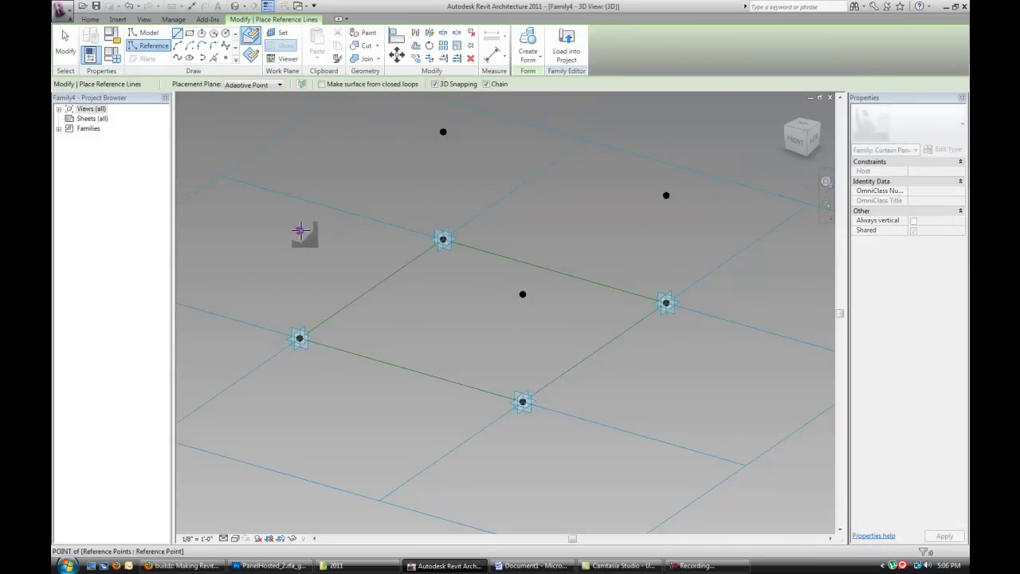
middle_click_drag(299, 231, 276, 318)
left_click(277, 318)
left_click(499, 381)
left_click(644, 283)
left_click(421, 219)
left_click(278, 318)
key("Escape")
key("Escape")
middle_click_drag(399, 282, 515, 289, "shift")
scroll(526, 289, "up", 3)
Host a reference point on each of the four loop lines.
left_click(227, 59)
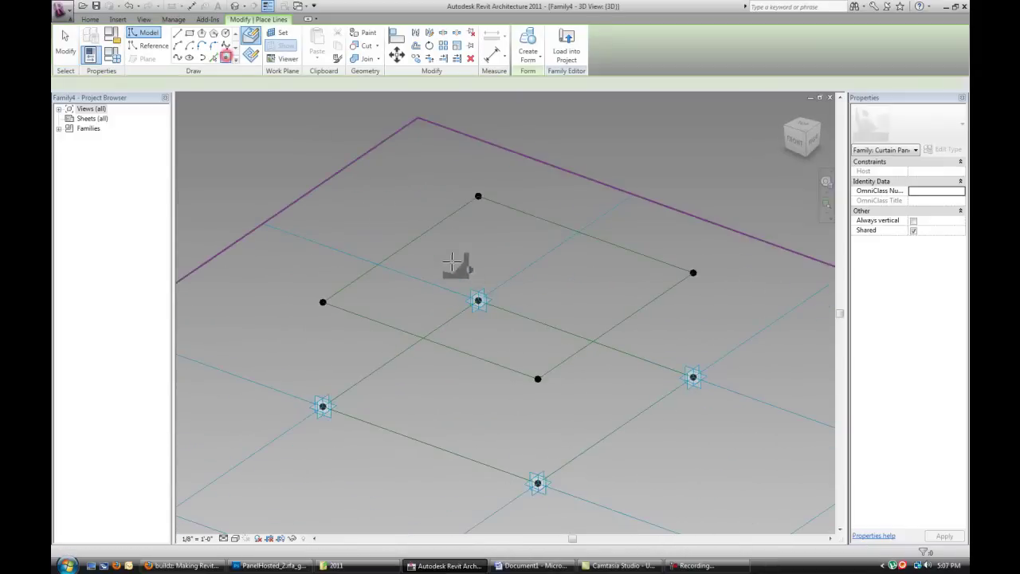
left_click(421, 235)
left_click(626, 318)
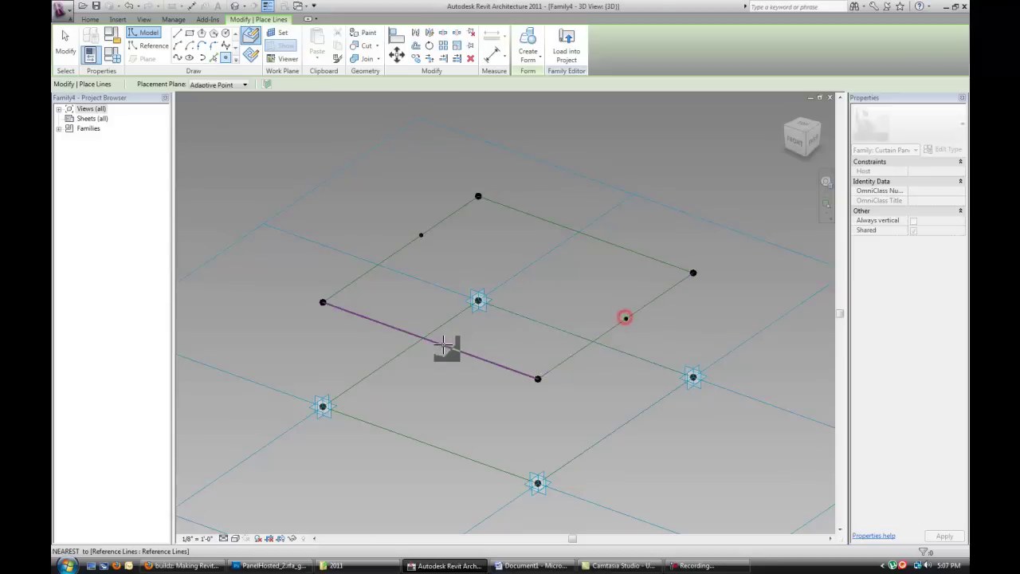
left_click(443, 344)
left_click(591, 239)
key("Escape")
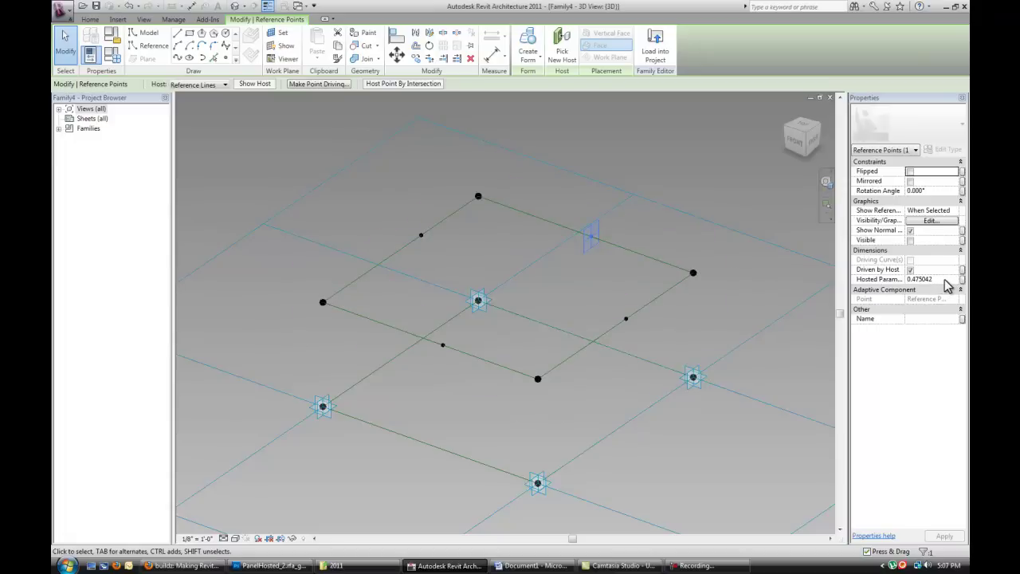
Link the selected point's hosted position to a new 'middle' parameter.
left_click(963, 279)
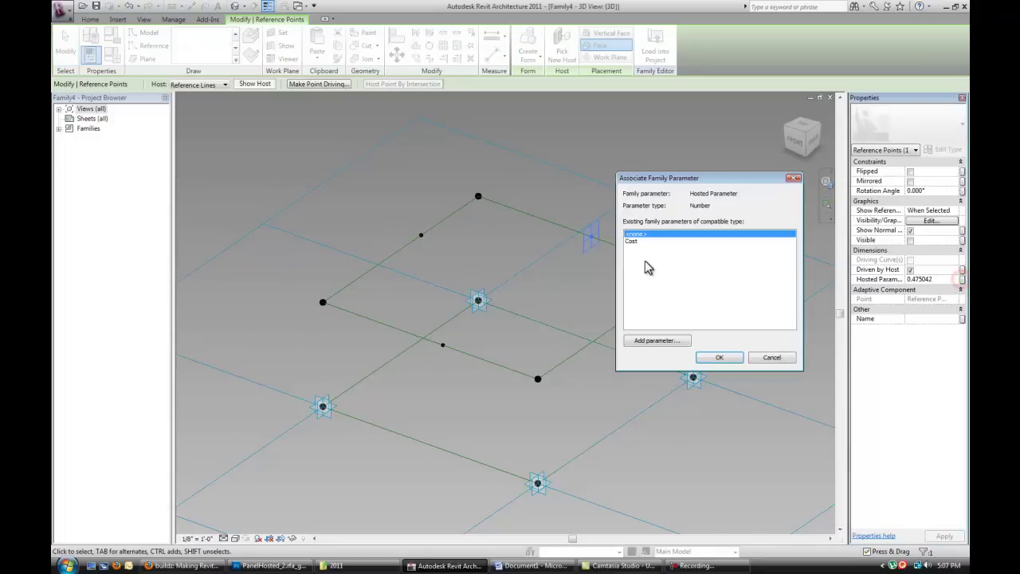
left_click(671, 343)
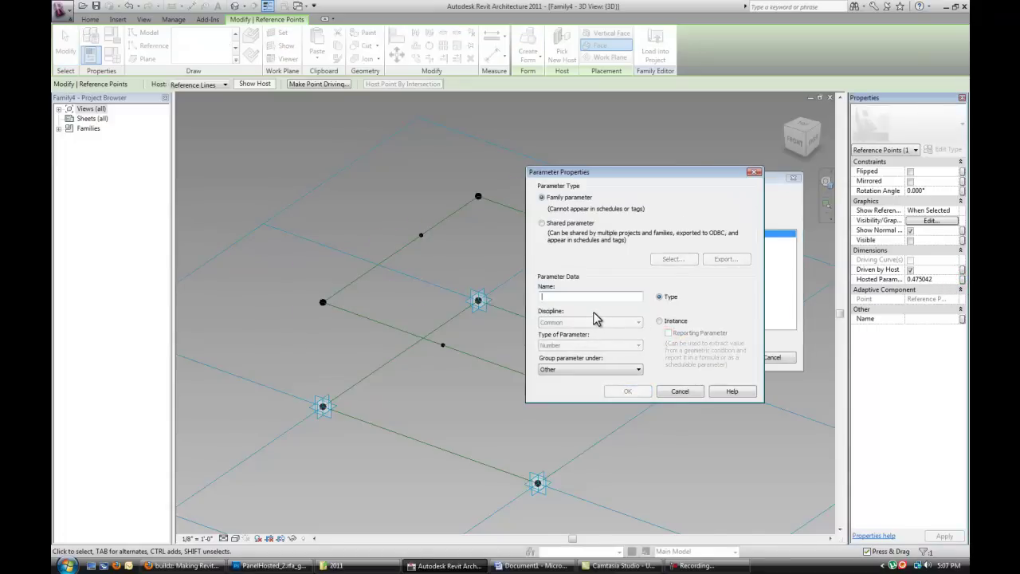
type("middl")
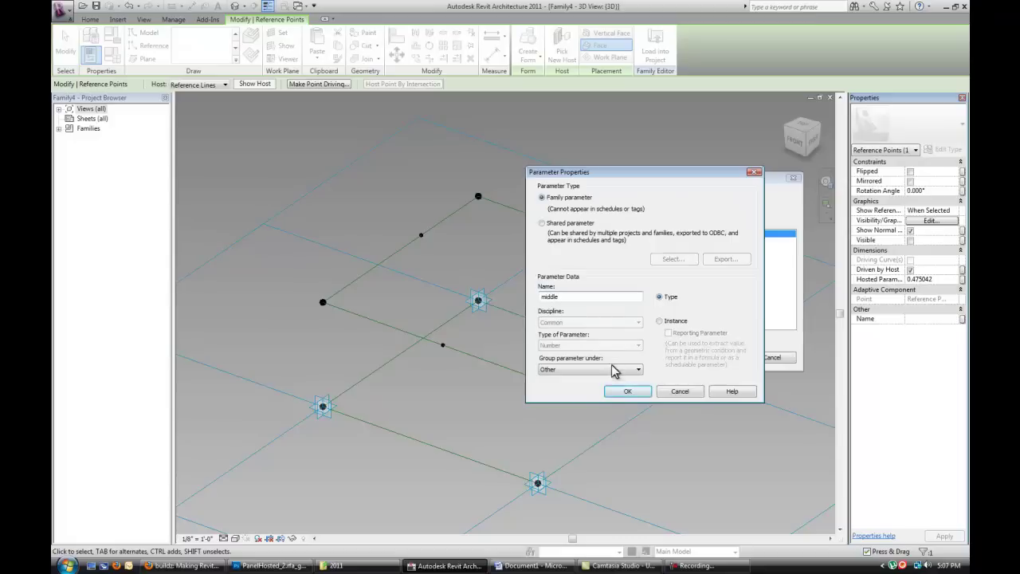
type("e")
left_click(630, 391)
left_click(720, 365)
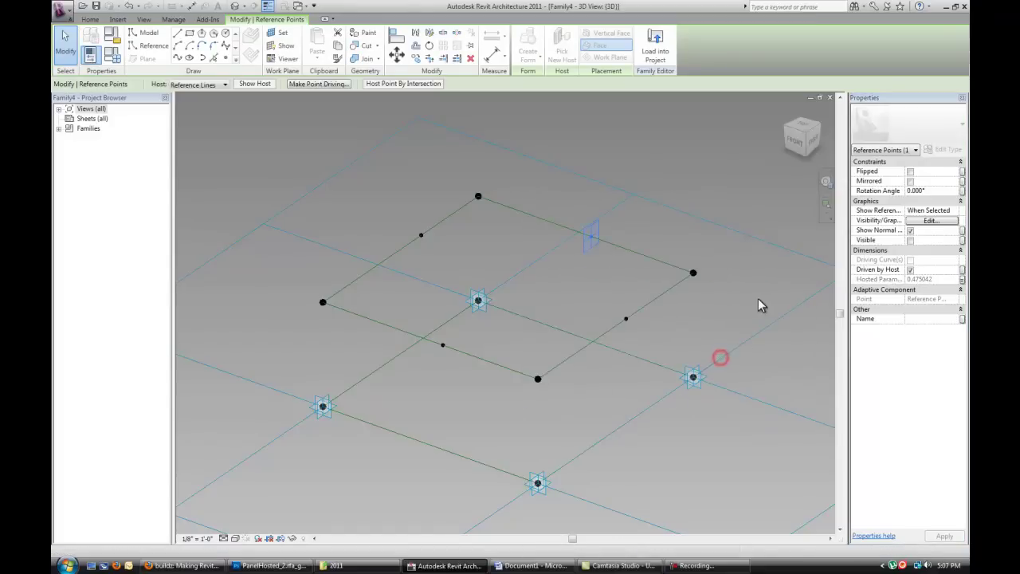
key("Escape")
Set the middle parameter to 0.5 in Family Types.
left_click(116, 57)
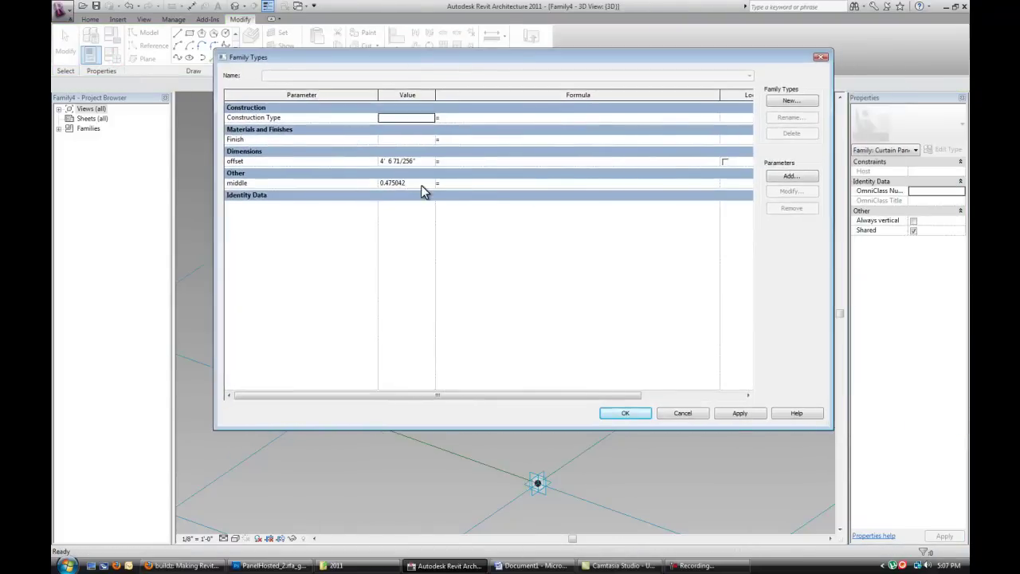
left_click(422, 184)
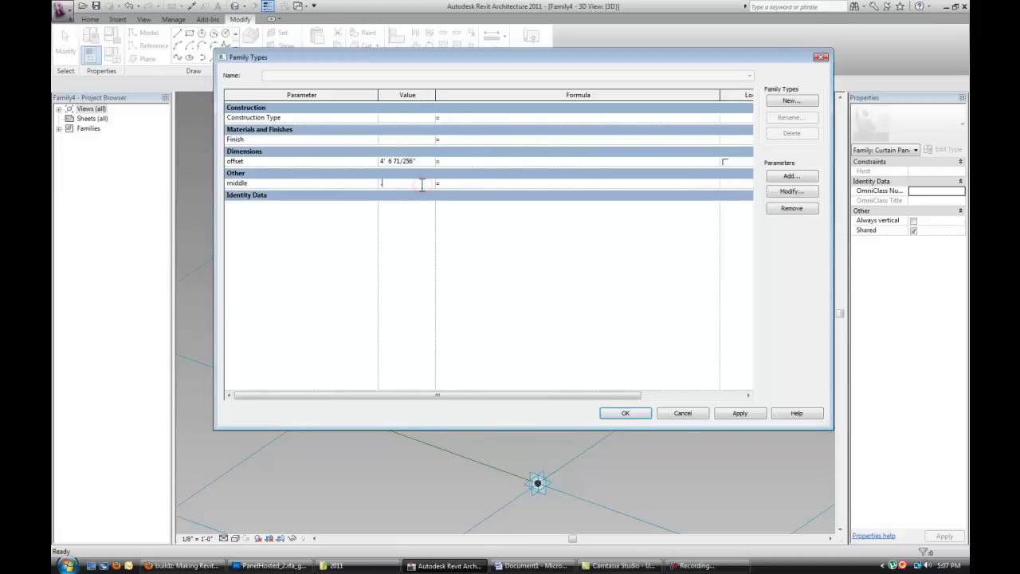
type("0.5")
key("Tab")
left_click(722, 414)
left_click(638, 414)
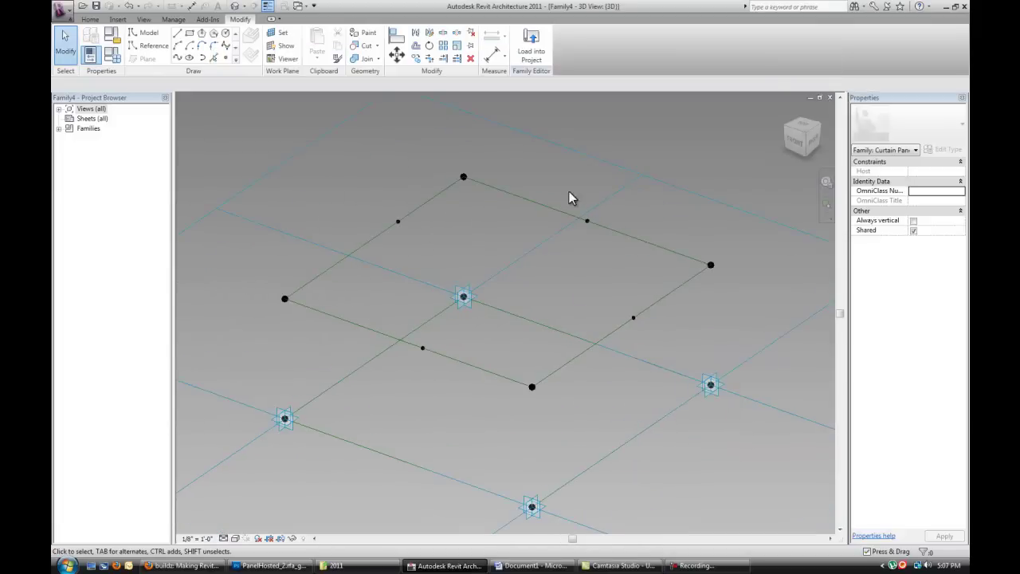
Associate the hosted parameter of all four edge midpoints with middle.
left_click_drag(567, 189, 607, 234)
left_click_drag(360, 182, 420, 266, "ctrl")
left_click_drag(401, 324, 446, 383, "ctrl")
left_click_drag(627, 295, 652, 355, "ctrl")
left_click(962, 279)
left_click(646, 244)
left_click(720, 357)
key("Escape")
Draw two reference lines joining left-right and top-bottom edge midpoints.
middle_click_drag(554, 301, 521, 244, "shift")
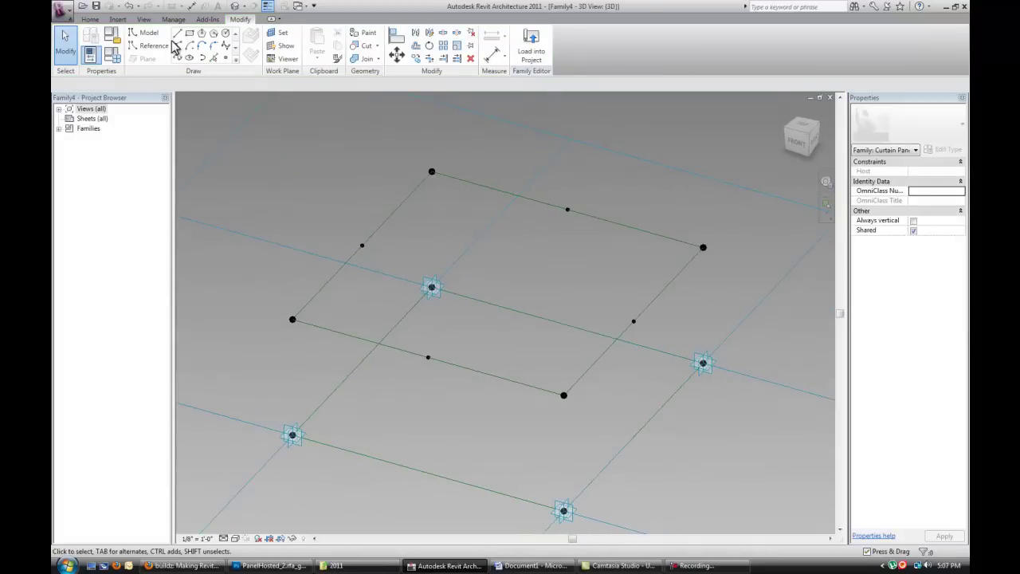
left_click(149, 45)
left_click(362, 246)
left_click(633, 321)
left_click(566, 210)
left_click(428, 357)
middle_click_drag(570, 283, 606, 287, "shift")
key("Escape")
key("Escape")
Place a point on a crossing reference line and link it to middle.
left_click(227, 60)
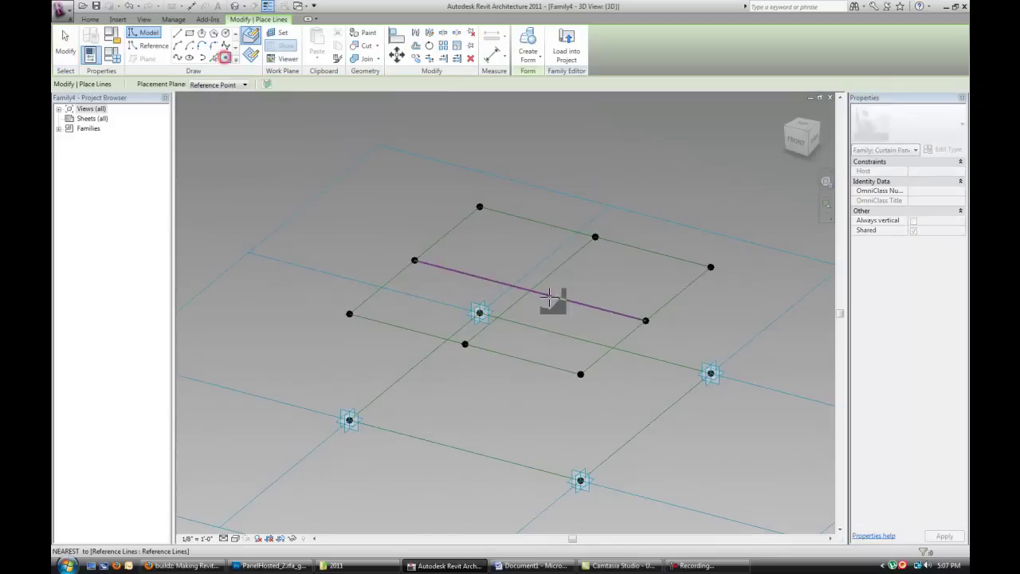
left_click(555, 296)
key("Escape")
key("Escape")
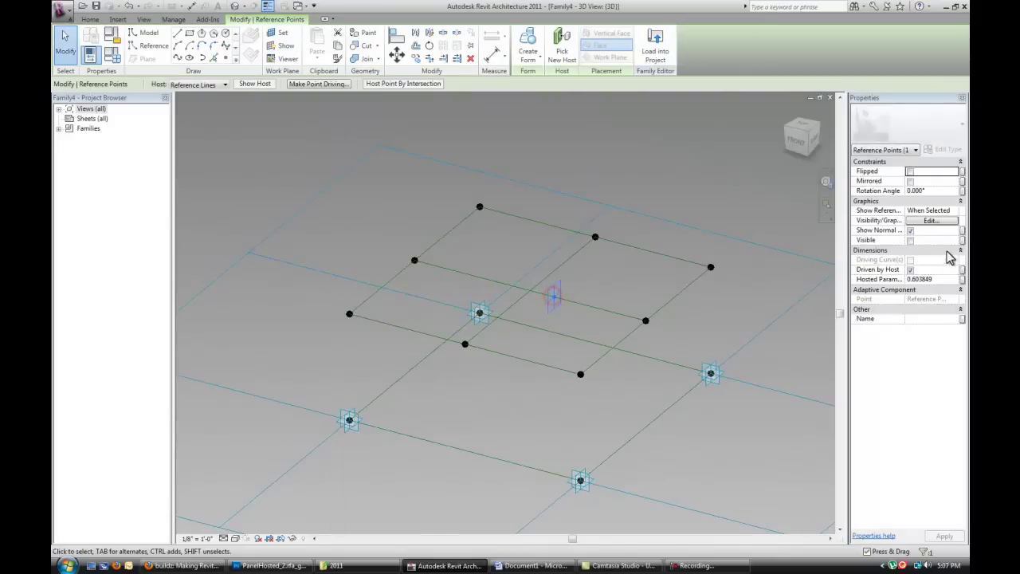
left_click(962, 280)
left_click(635, 248)
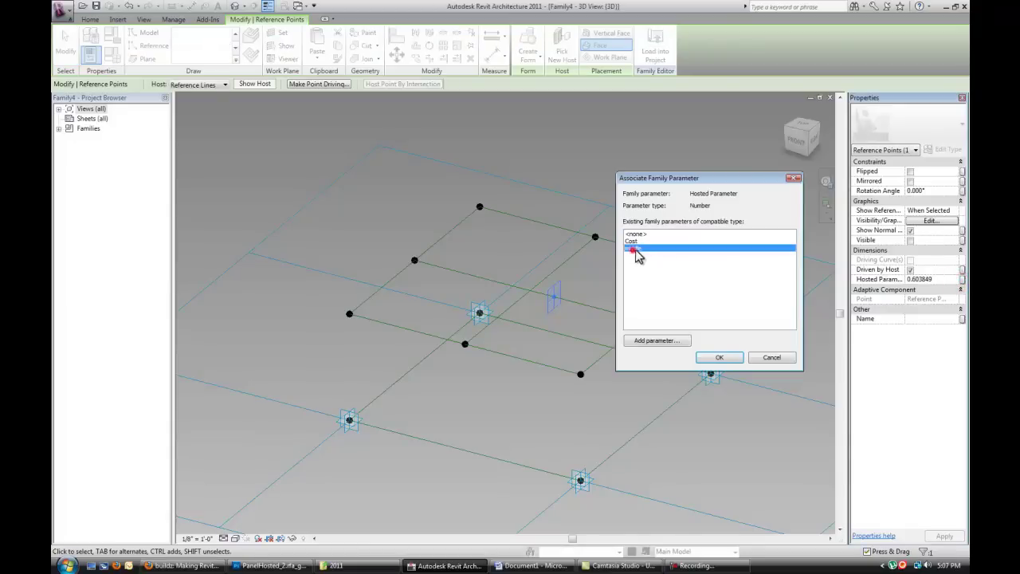
left_click(723, 358)
left_click(578, 275)
scroll(577, 275, "up", 1)
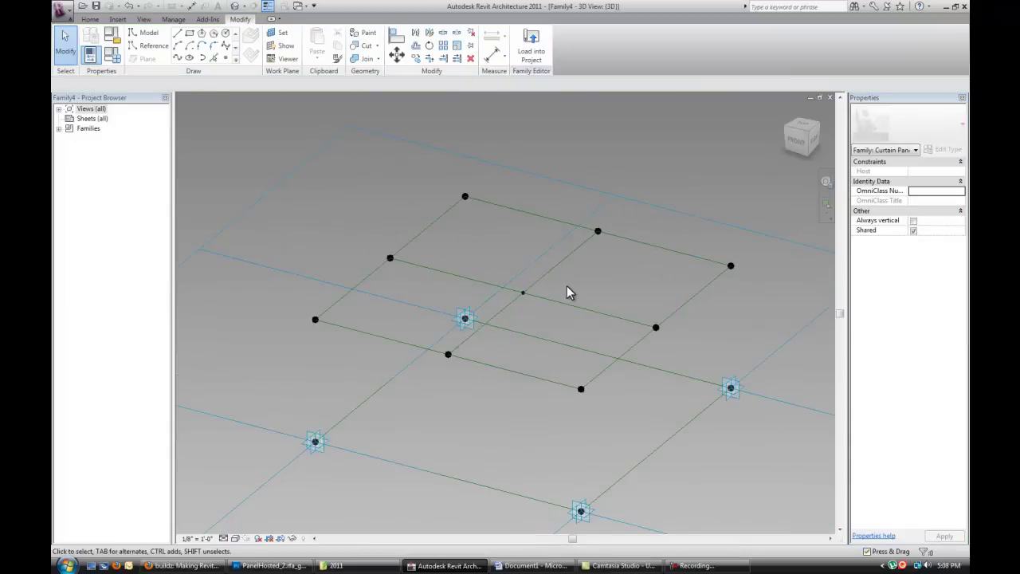
Unlink the point's hosted parameter and host it by intersection where the lines cross.
left_click(523, 293)
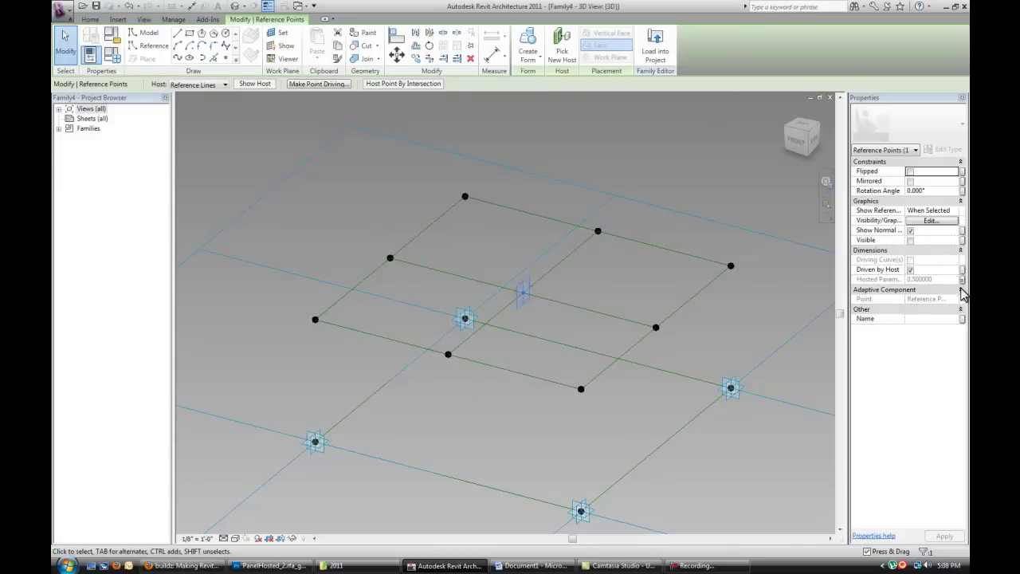
left_click(962, 280)
left_click(642, 234)
left_click(708, 358)
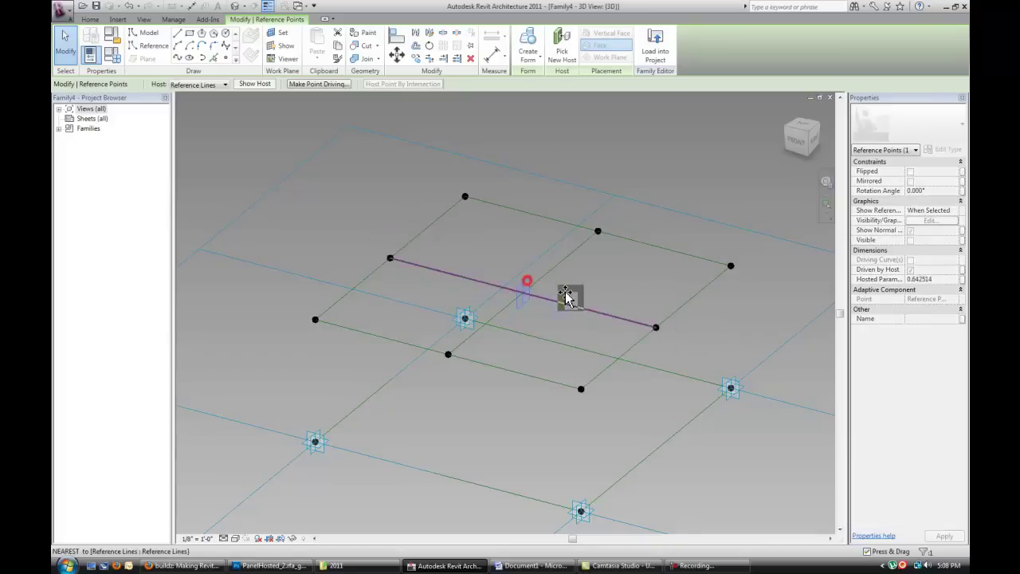
left_click_drag(568, 297, 563, 301)
left_click(564, 303)
left_click(398, 84)
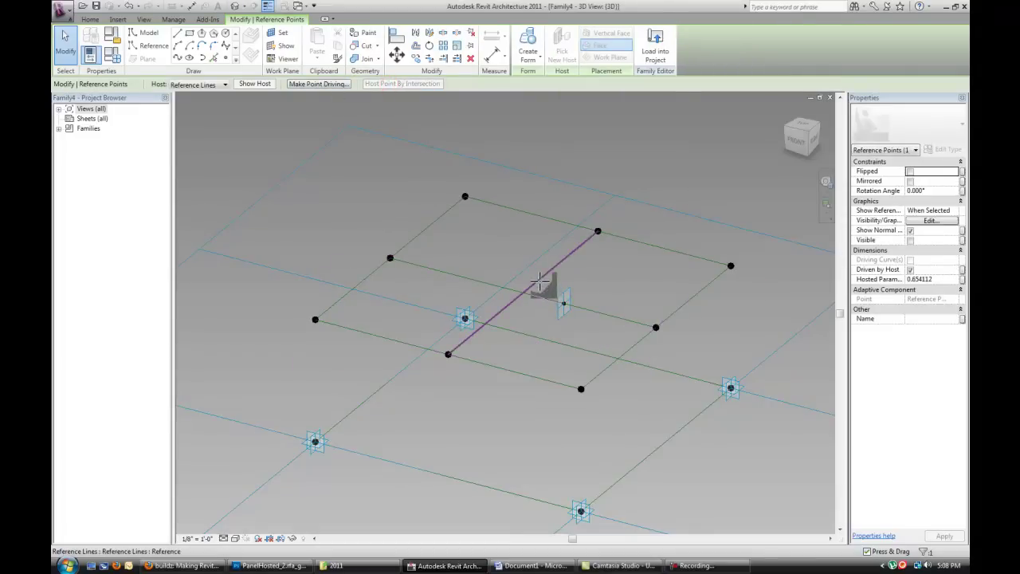
left_click(588, 285)
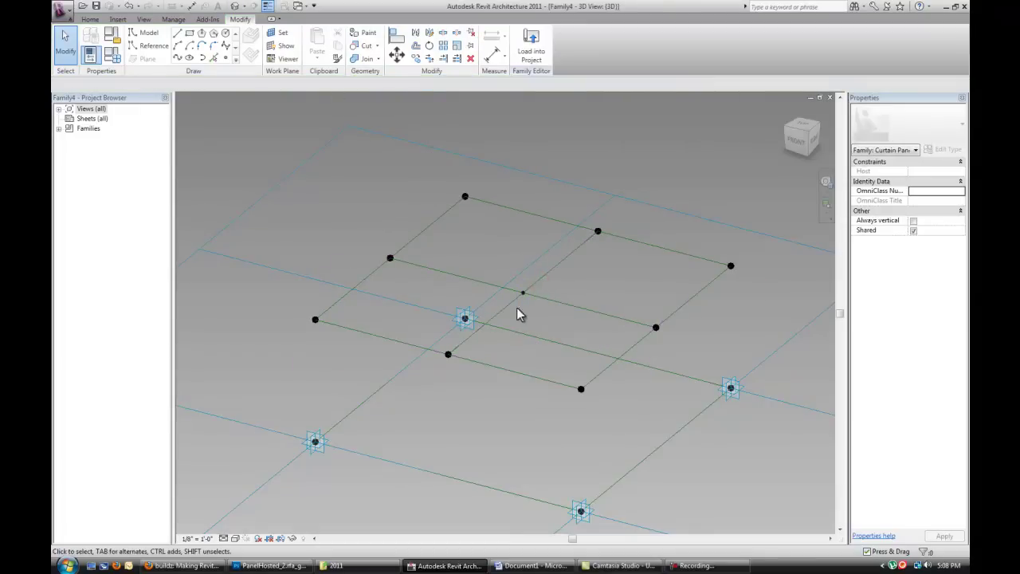
Draw reference lines from the centre point to the right, top, left and lower corners.
left_click(150, 45)
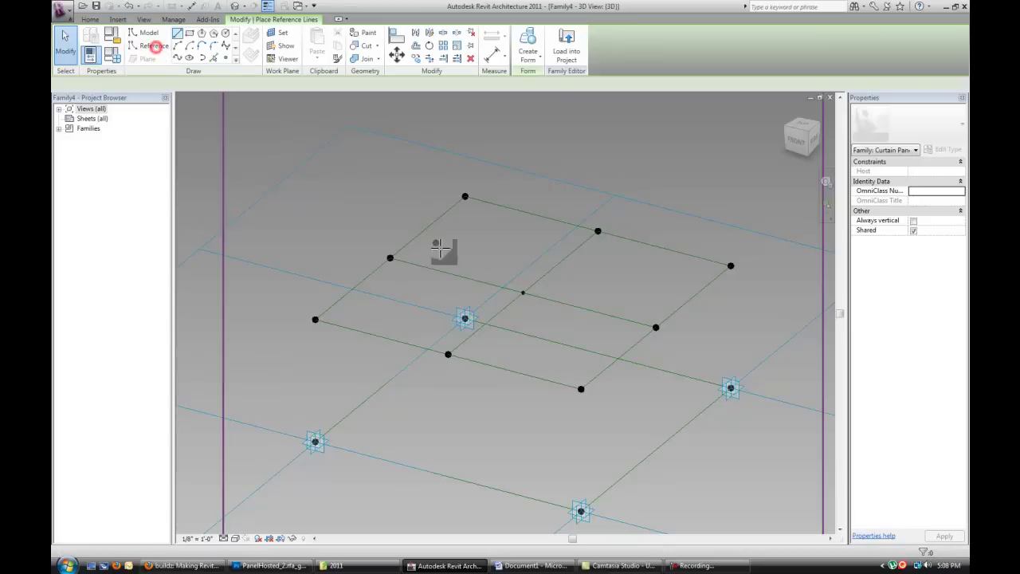
left_click(523, 292)
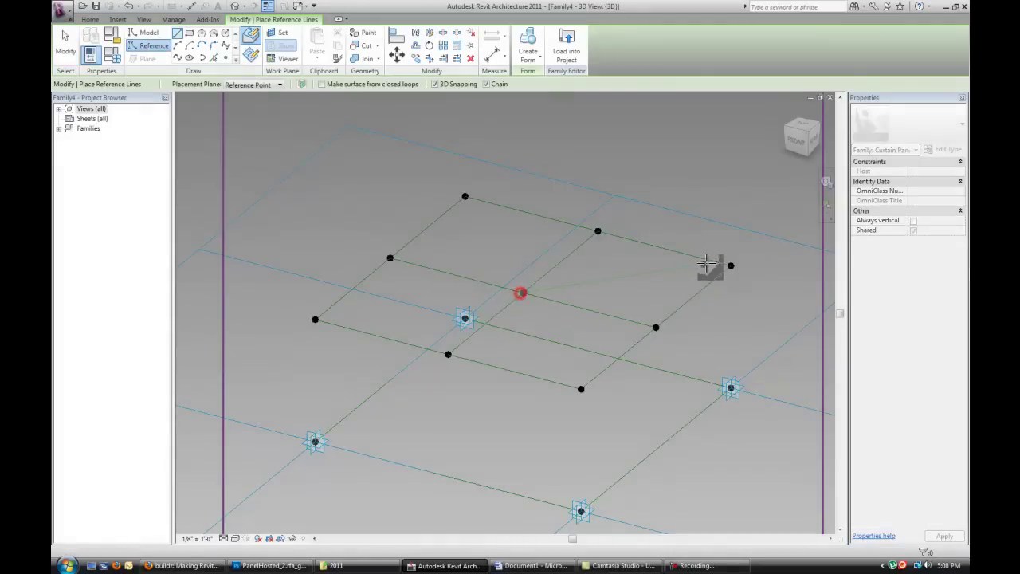
left_click(731, 264)
left_click(524, 291)
left_click(464, 196)
left_click(523, 291)
left_click(317, 319)
key("Escape")
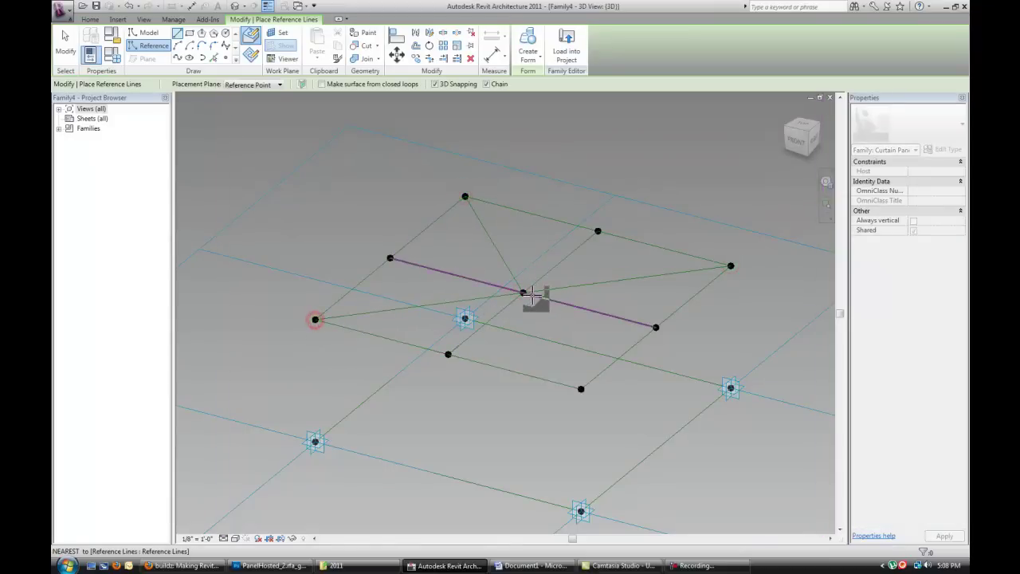
left_click(523, 292)
left_click(581, 388)
key("Escape")
key("Escape")
mouse_move(579, 319)
middle_mouse_down("shift")
mouse_move(553, 367)
mouse_move(542, 351)
middle_mouse_up("shift")
Place points on the top-corner and right-corner lines, then select the right one.
left_click(226, 58)
left_click(289, 317)
left_click(471, 183)
left_click(699, 306)
key("Escape")
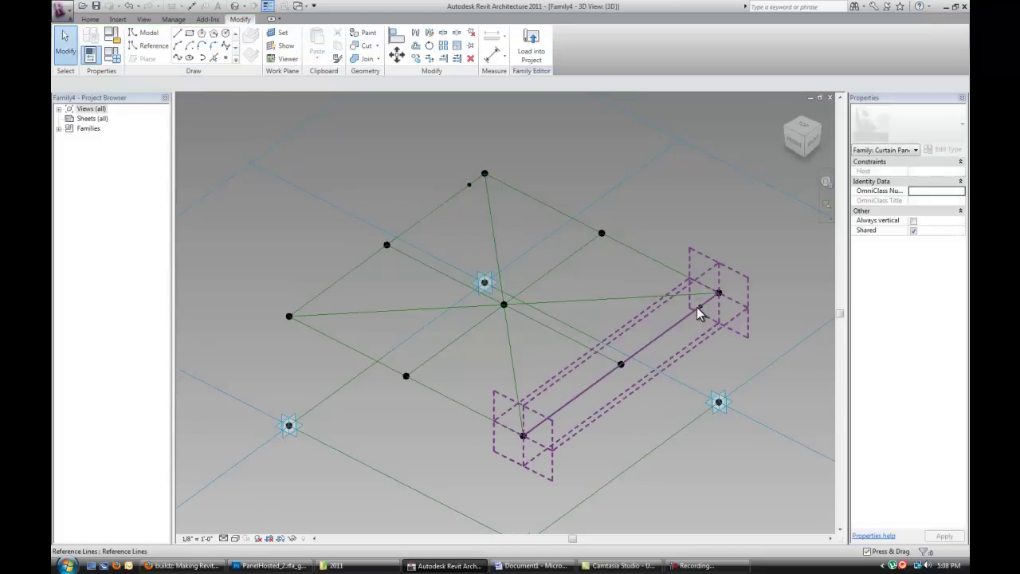
left_click(699, 306)
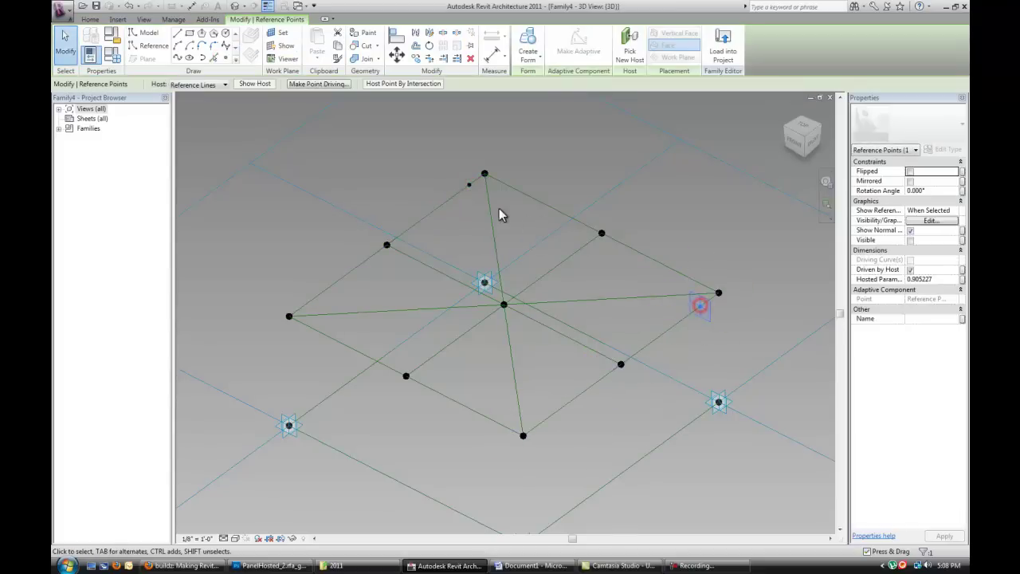
Link the right-corner line point's hosted position to a new 'thickness' parameter.
left_click(962, 279)
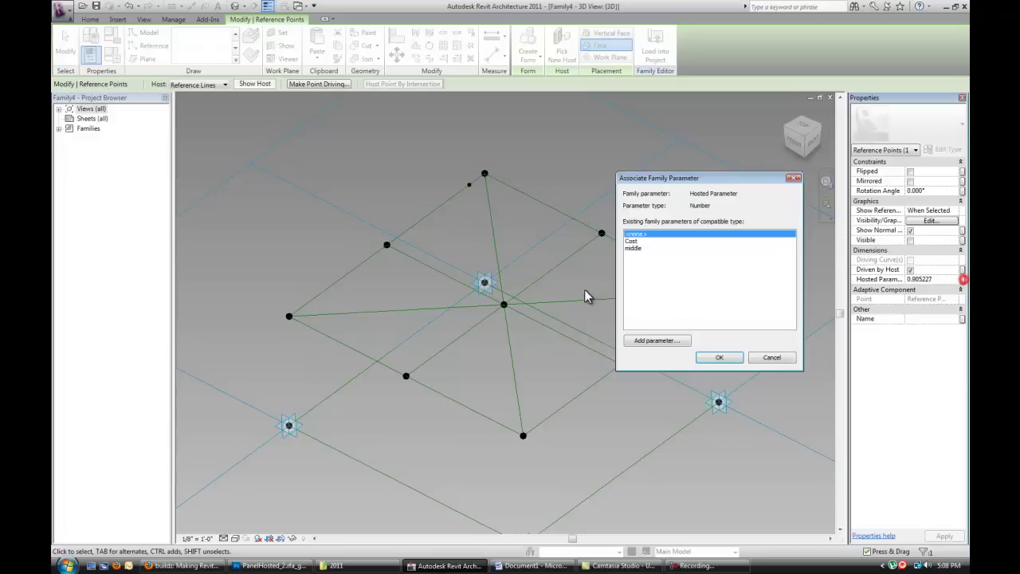
left_click(659, 342)
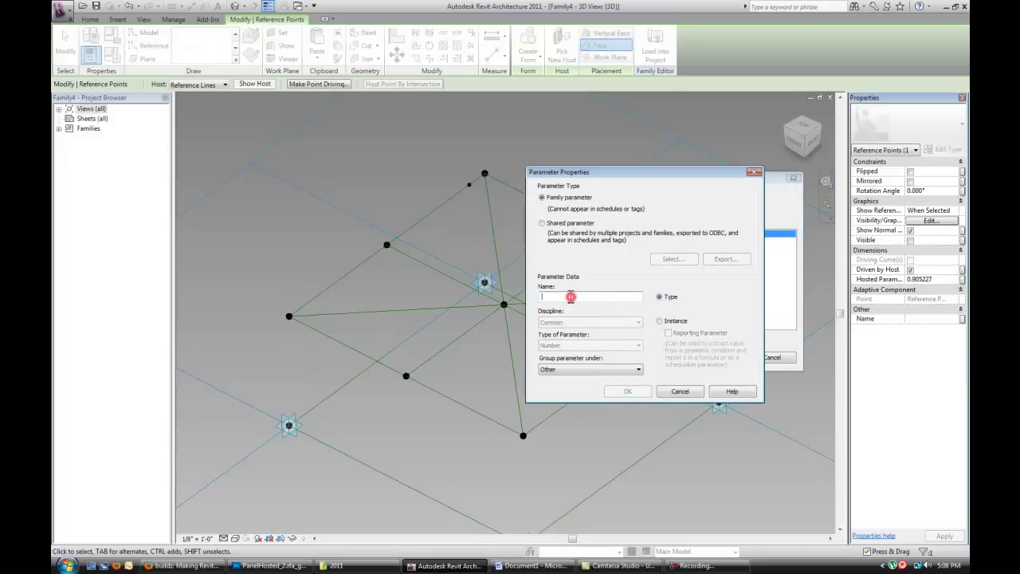
type("off")
type("thickness")
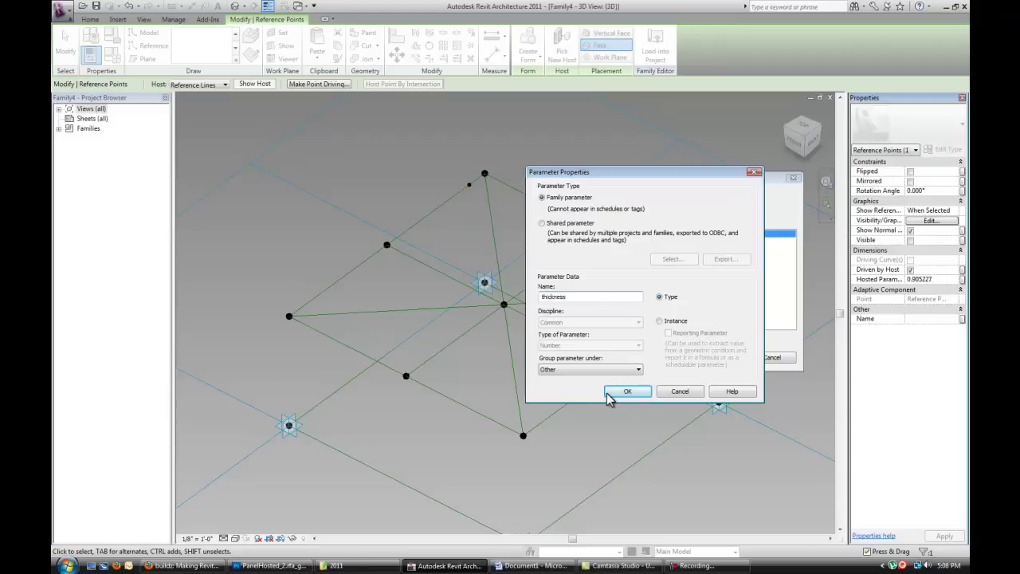
left_click(628, 392)
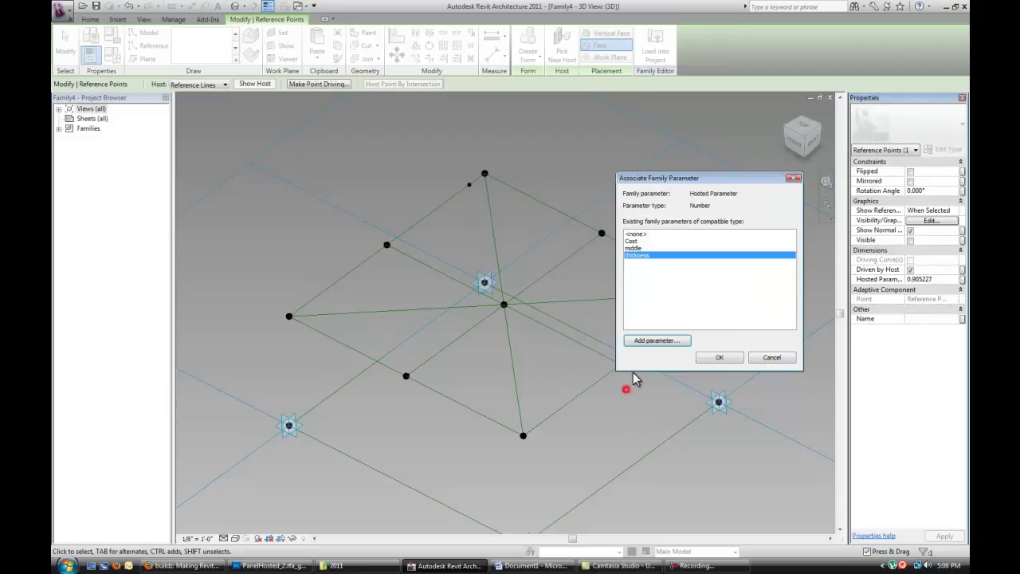
left_click(723, 356)
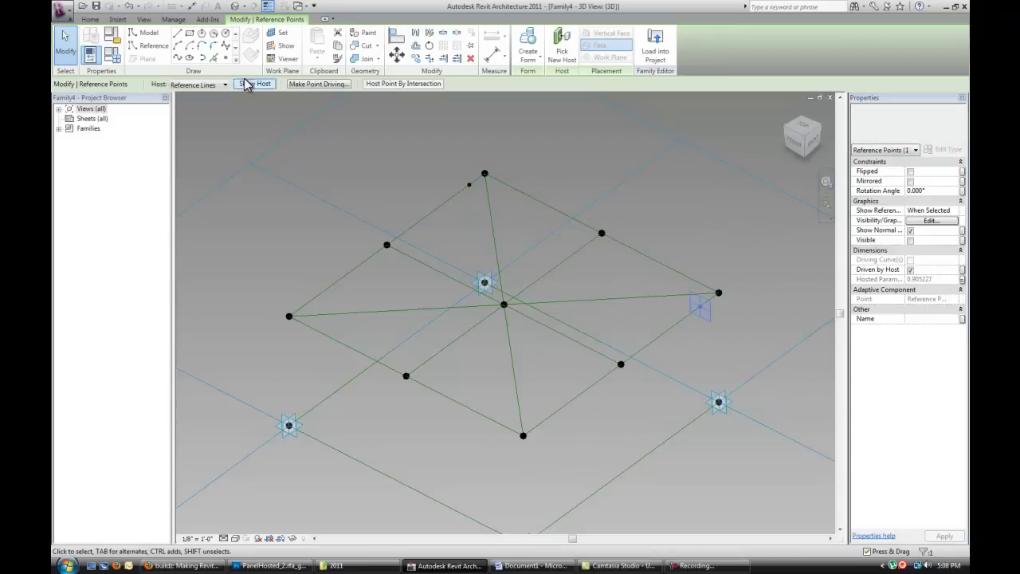
Enter .964583 as the thickness value in Family Types.
left_click(110, 52)
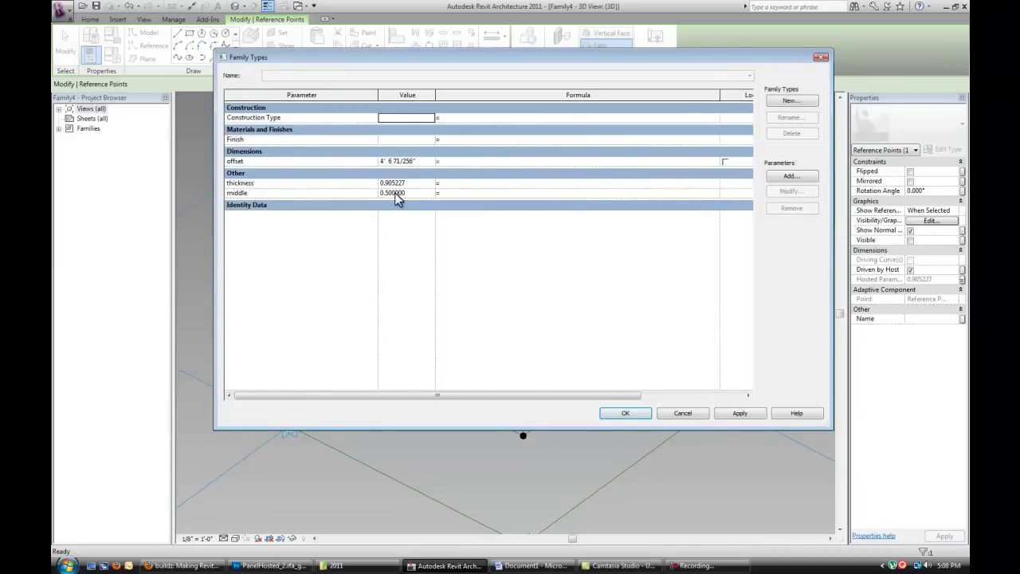
left_click(405, 184)
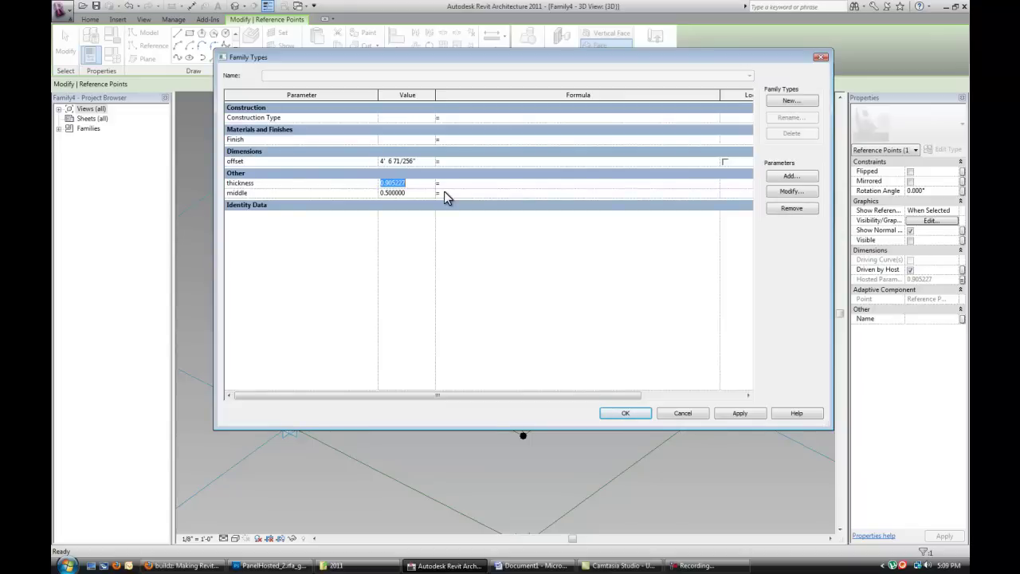
type(".964583")
Apply the thickness value and link the top-corner point's position to thickness.
left_click(740, 413)
left_click(627, 413)
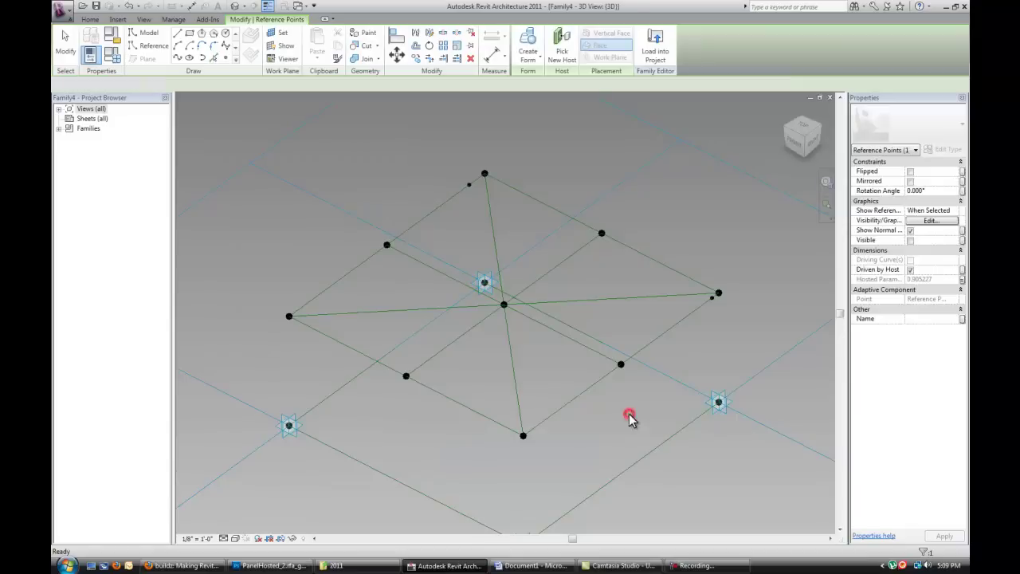
left_click(468, 183)
left_click(963, 279)
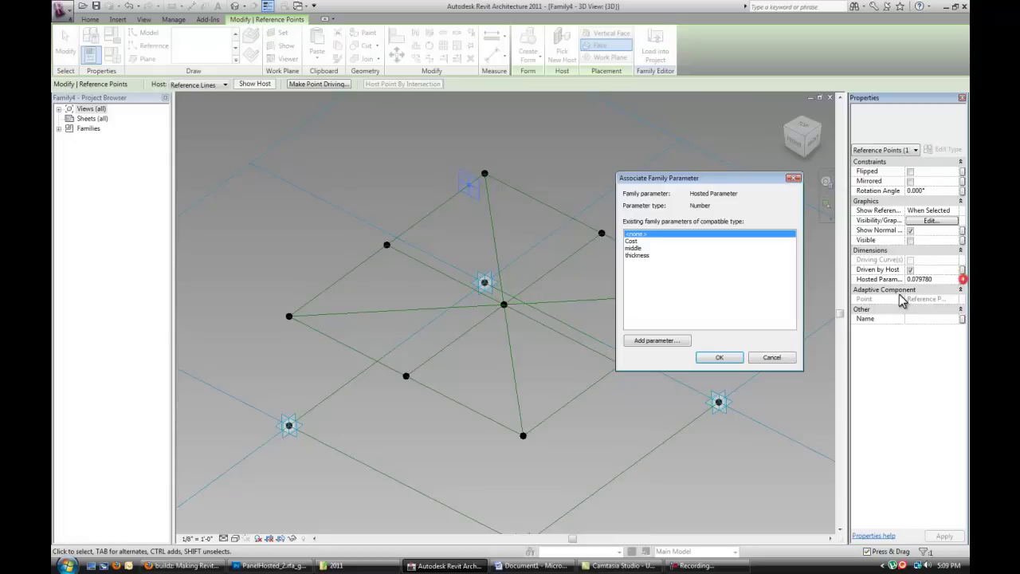
left_click(645, 255)
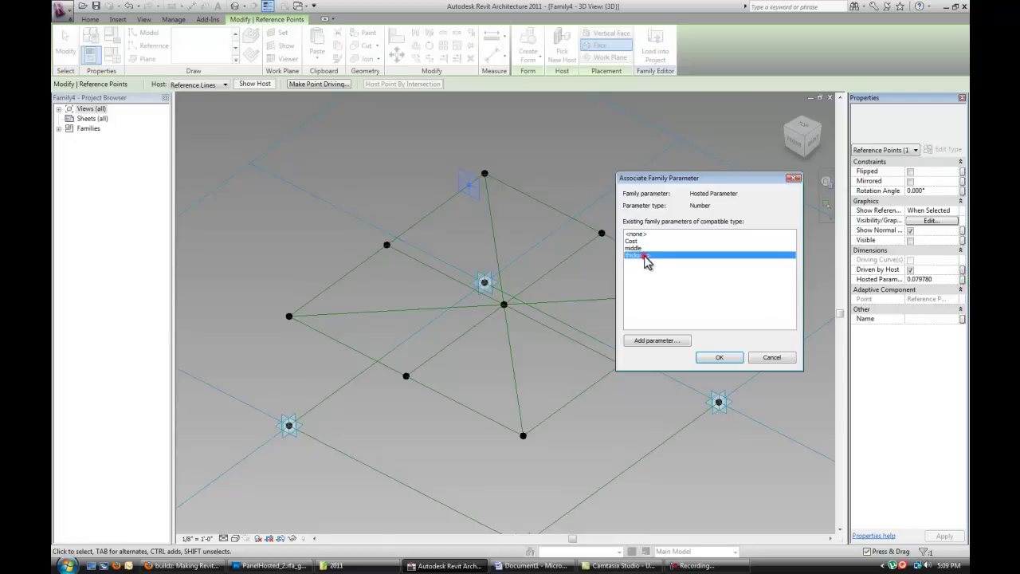
left_click(721, 359)
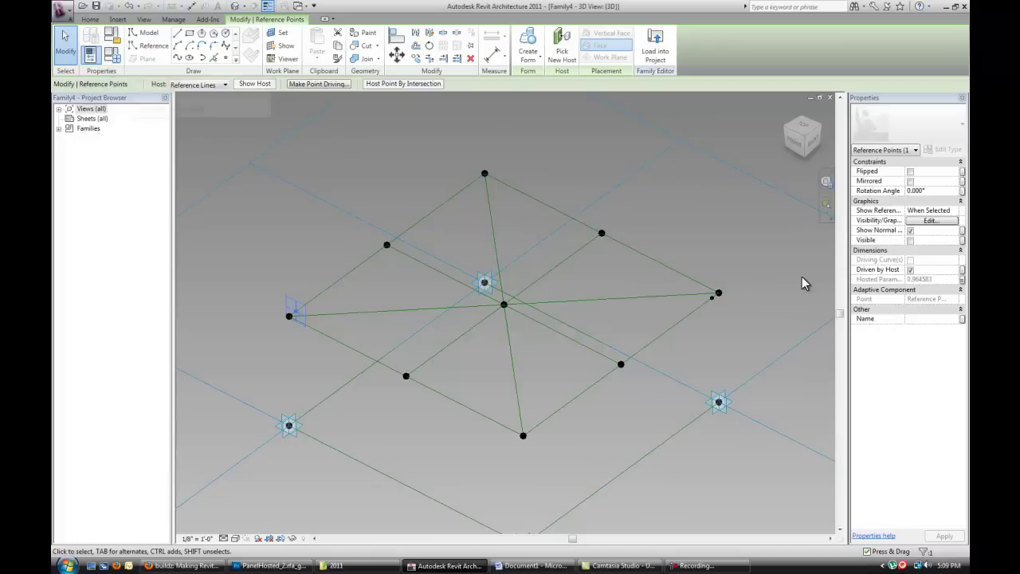
Link the next point's hosted position to a new 'thickness_2' parameter.
left_click(962, 280)
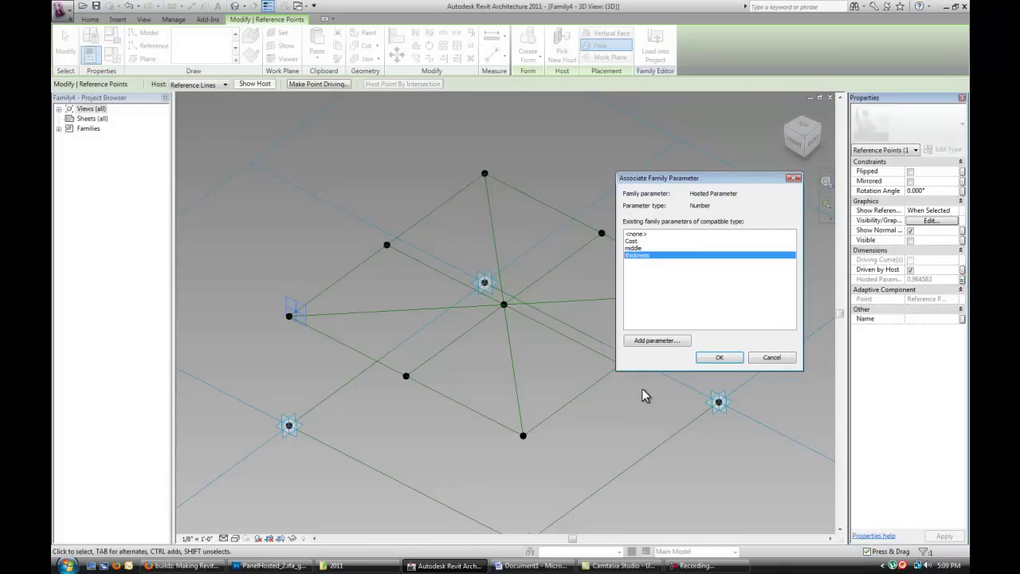
left_click(661, 342)
type("thickness_2")
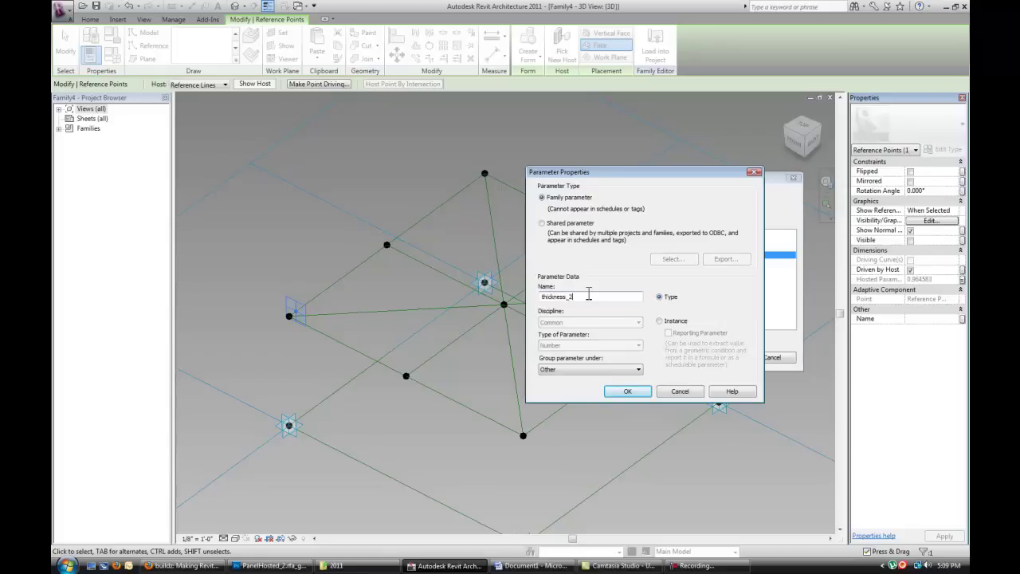
left_click(629, 391)
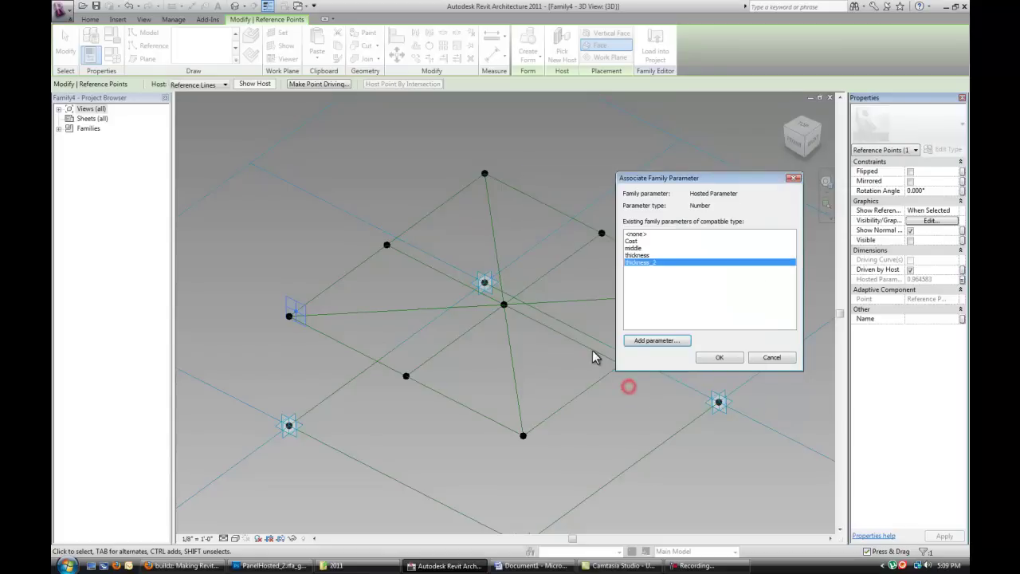
left_click(731, 355)
Give thickness_2 the formula 1 - 0.964583 in Family Types and apply.
left_click(112, 63)
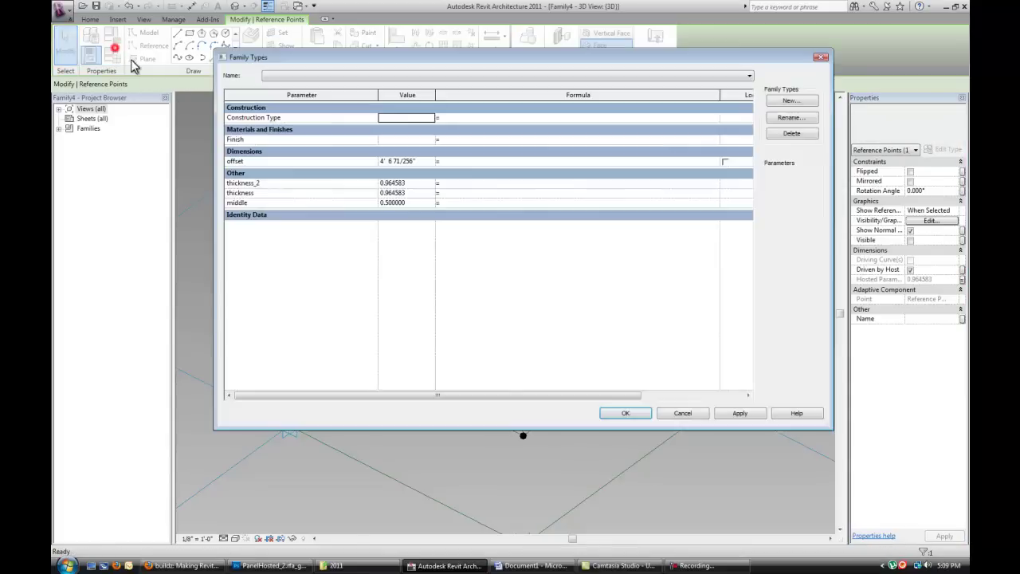
left_click(450, 190)
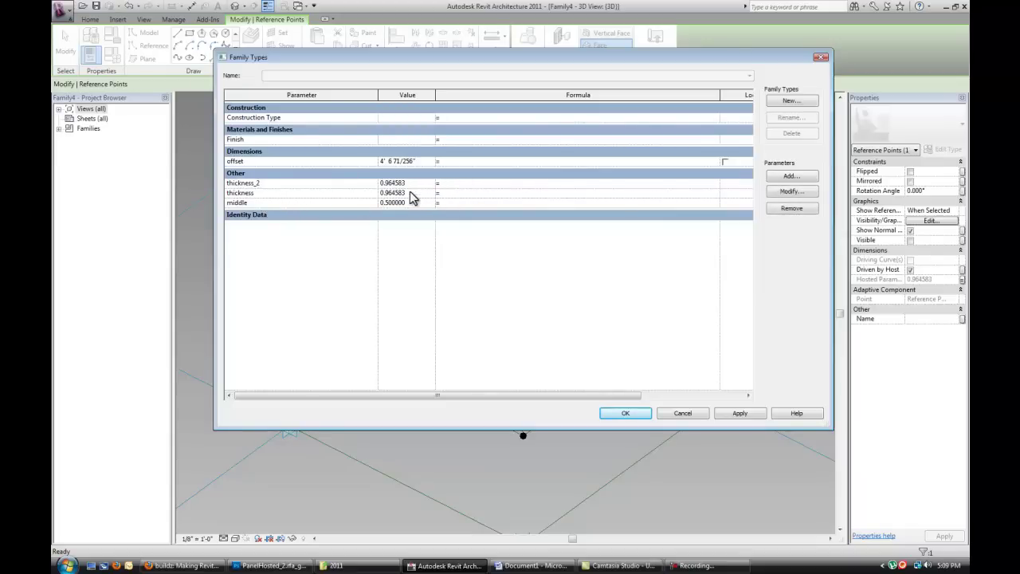
left_click(409, 192)
key("ctrl+c")
left_click(461, 184)
type("1 -")
key("ctrl+v")
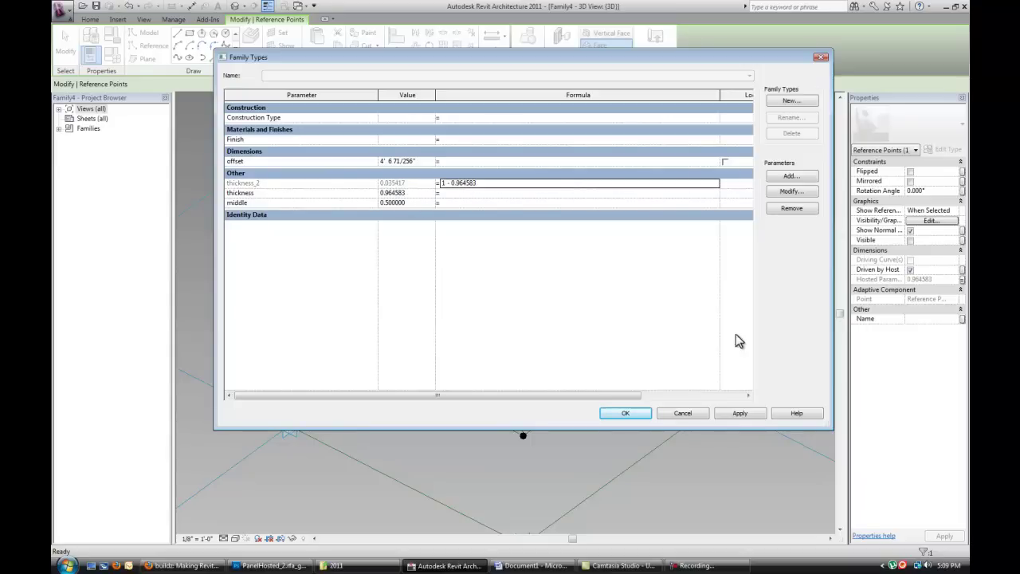
left_click(738, 414)
left_click(628, 413)
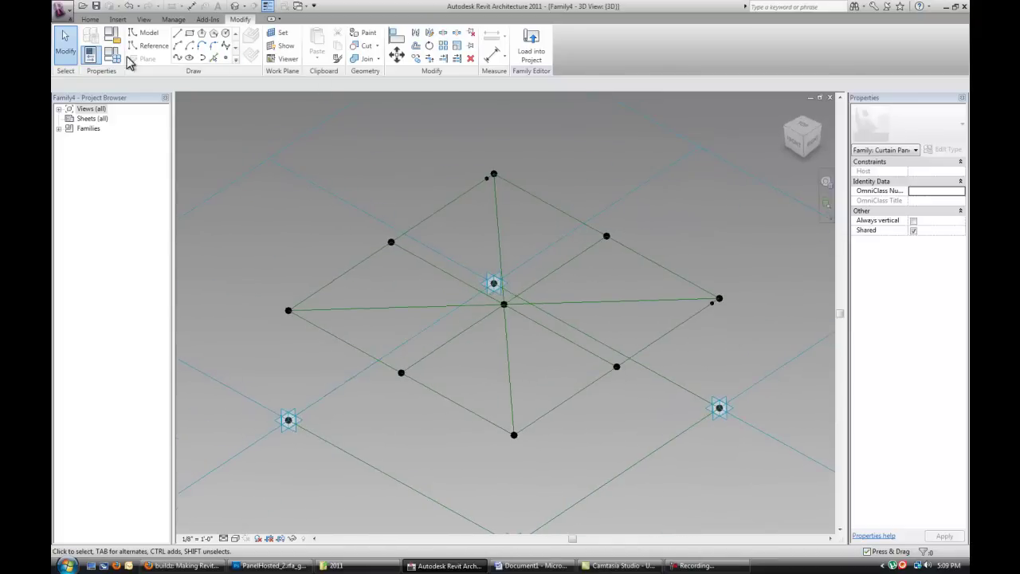
Place a point on the upper reference line and link its hosted position to middle.
left_click(148, 45)
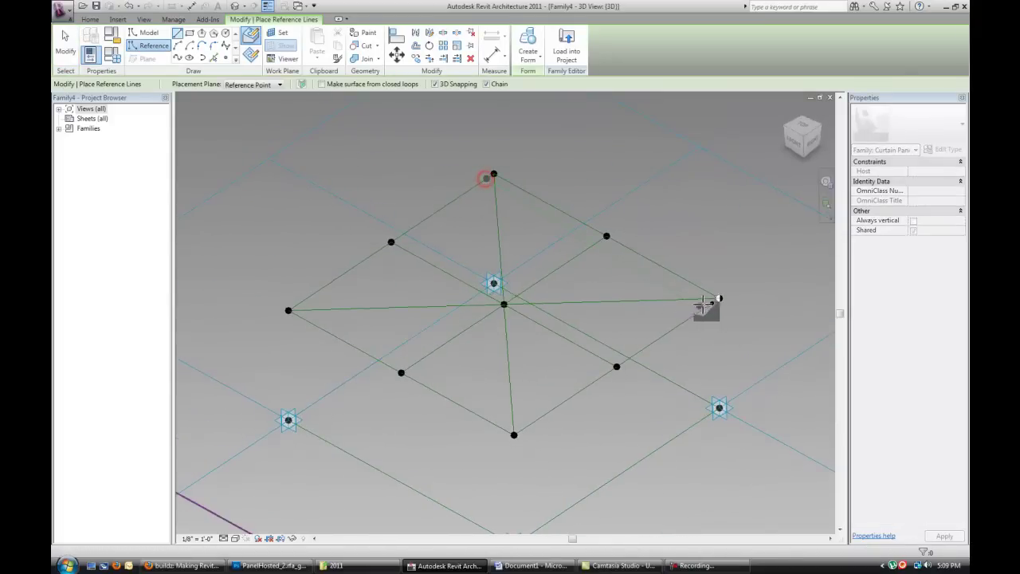
key("Escape")
scroll(604, 247, "up", 3)
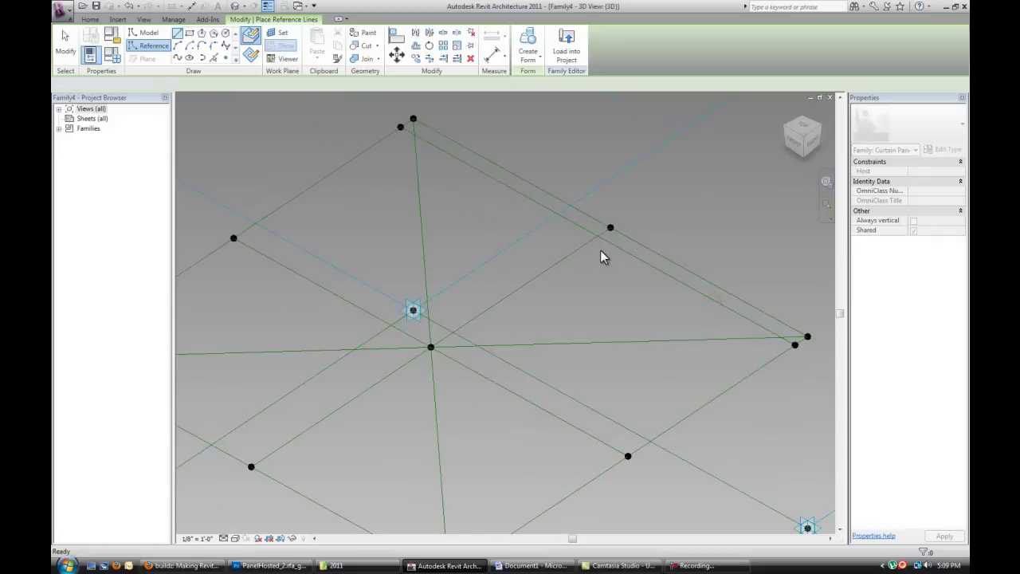
left_click(225, 58)
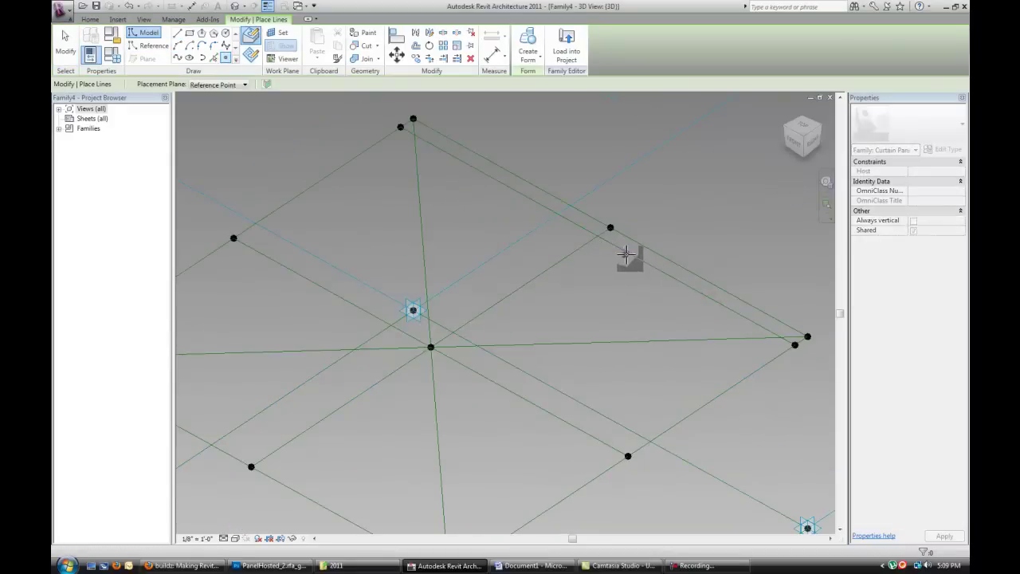
left_click(627, 254)
key("Escape")
key("Escape")
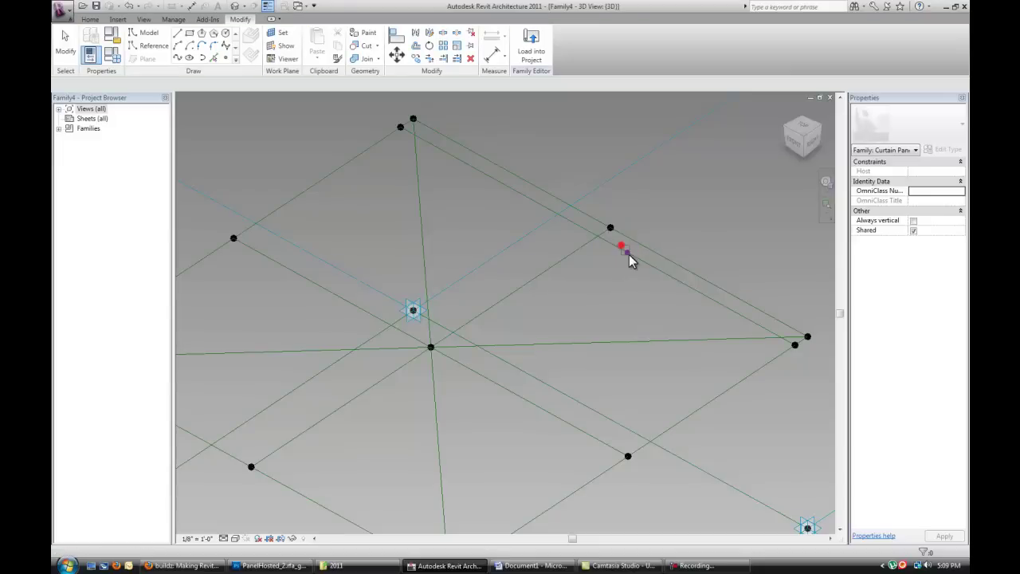
left_click(629, 258)
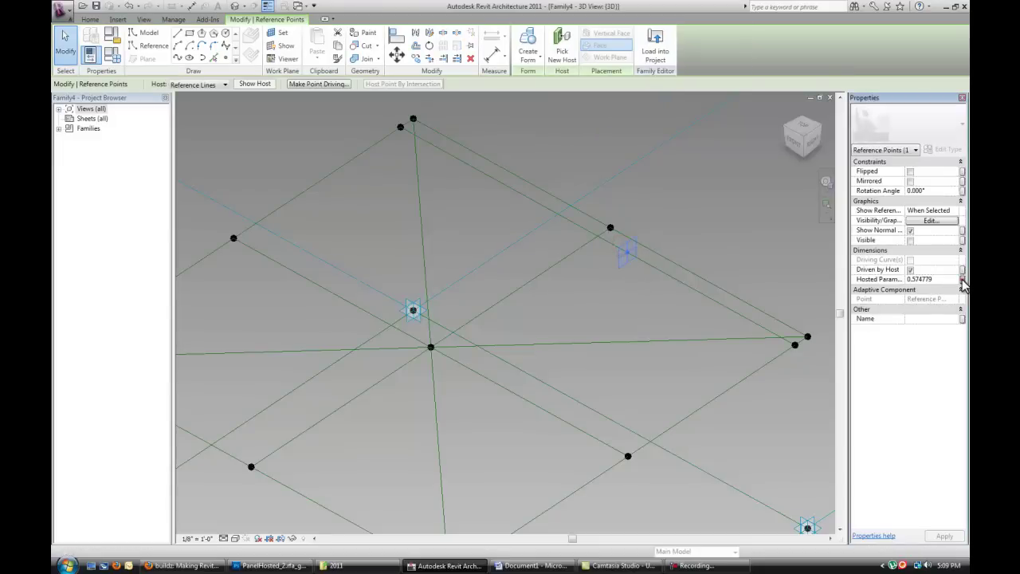
left_click(963, 279)
left_click(646, 248)
left_click(715, 358)
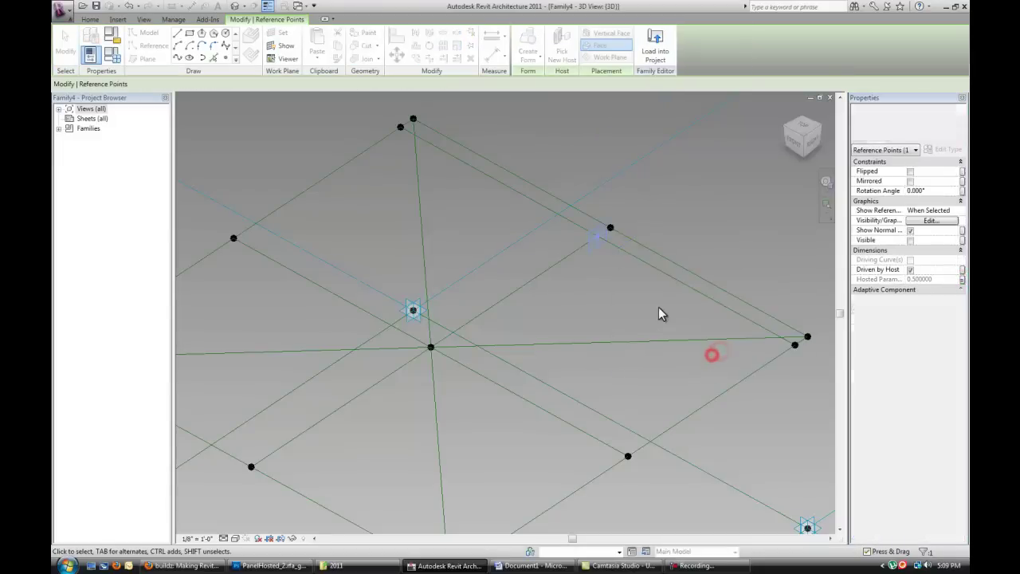
key("Escape")
Place five more points on the horizontal, upper and diagonal reference lines.
mouse_move(661, 314)
middle_mouse_down("shift")
mouse_move(598, 298)
mouse_move(629, 282)
mouse_move(609, 307)
middle_mouse_up("shift")
left_click(226, 61)
left_click(642, 309)
left_click(468, 245)
left_click(460, 193)
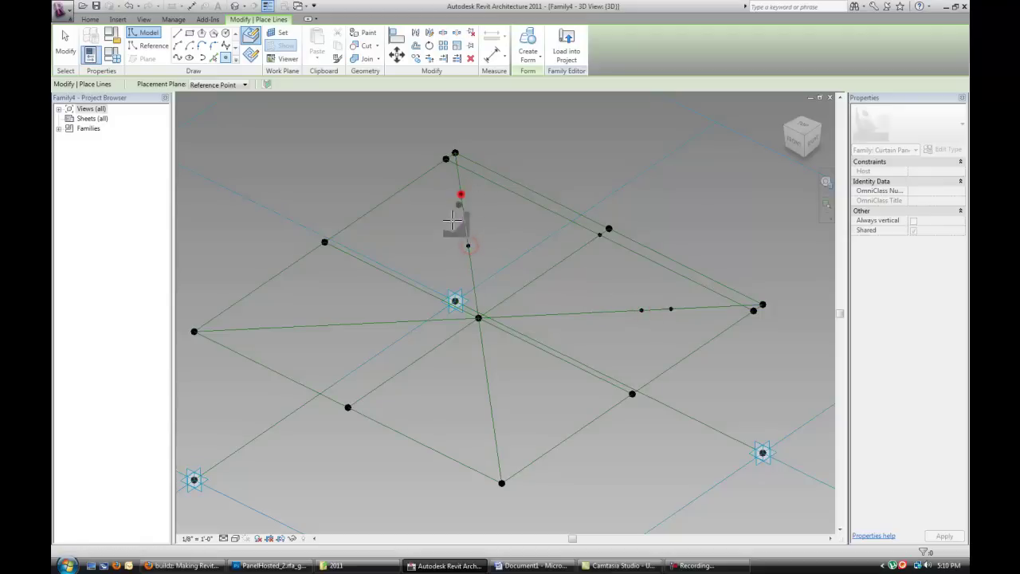
left_click(351, 255)
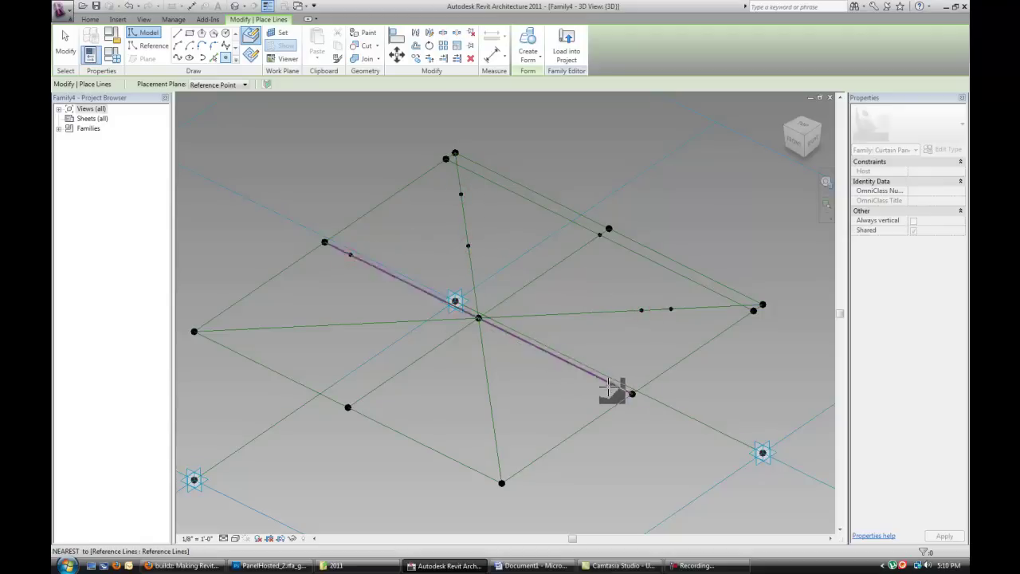
left_click(610, 387)
key("Escape")
middle_click_drag(585, 342, 605, 329, "shift")
Drive the hosted point on the right horizontal line with a new radius_1 parameter.
left_click(666, 296)
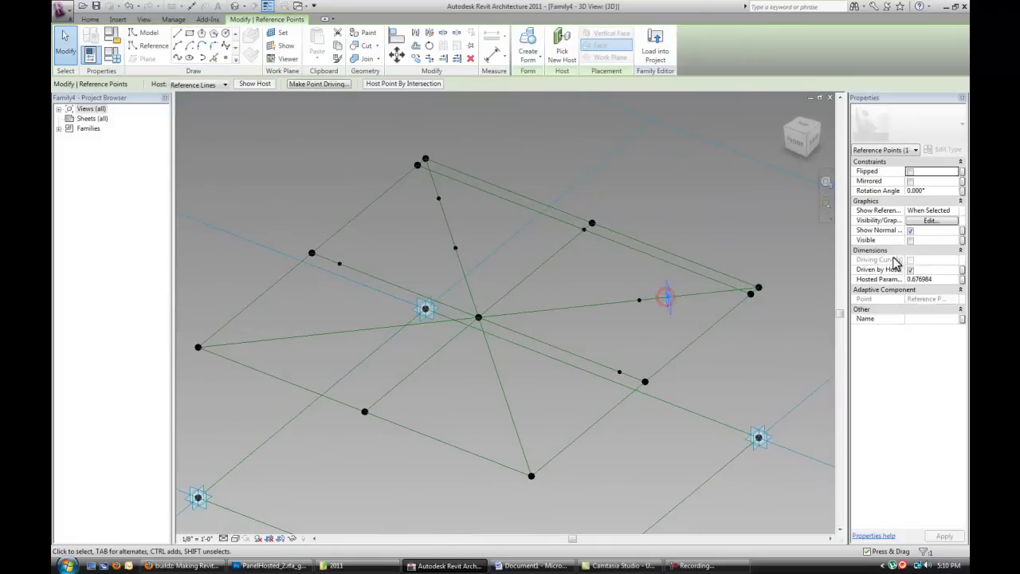
left_click(962, 279)
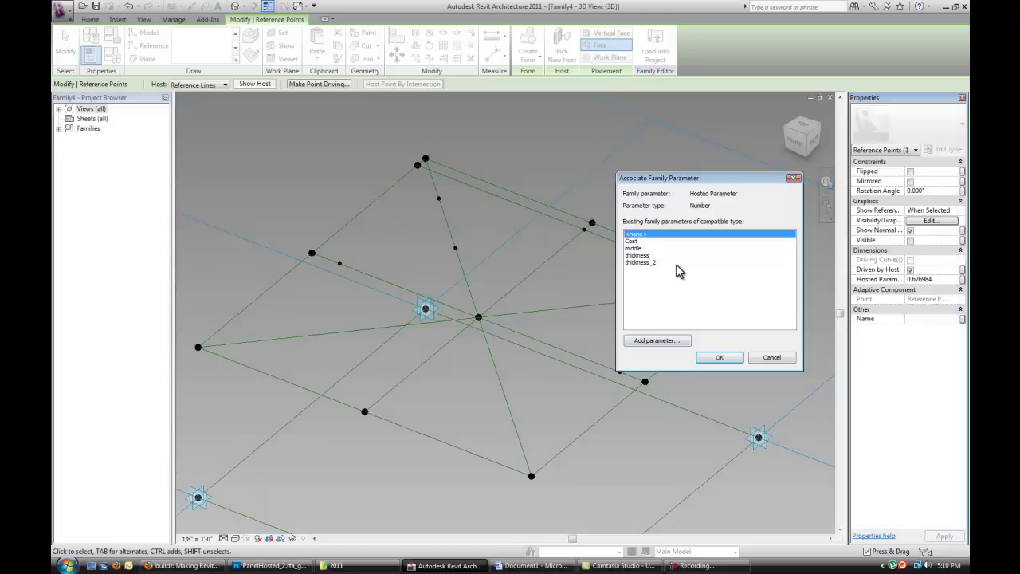
left_click(659, 342)
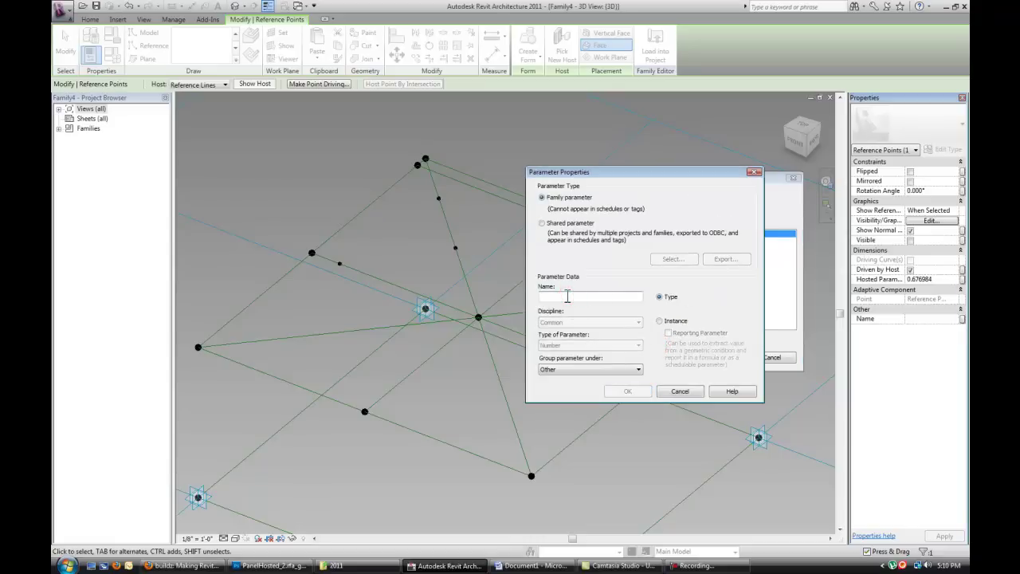
type("radius_1")
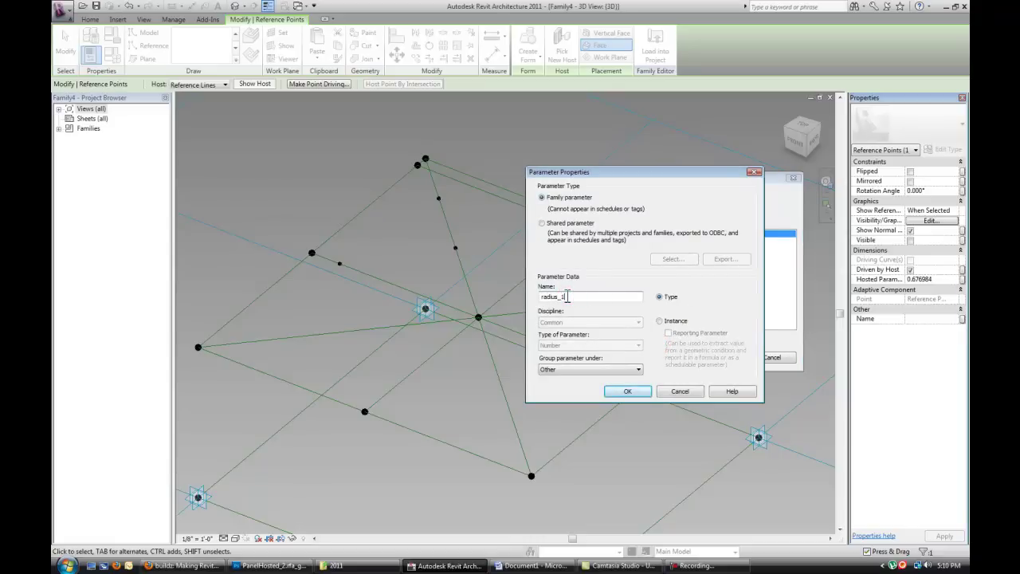
left_click(630, 392)
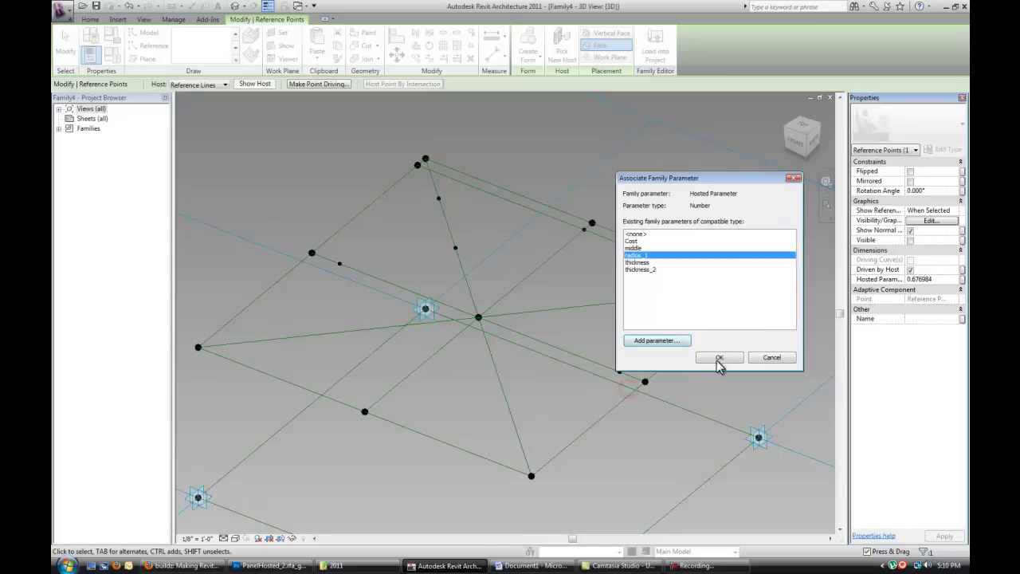
left_click(720, 358)
Slide that point left along its line and drive it with a new radius_2 parameter.
left_click_drag(647, 309, 638, 300)
left_click(962, 280)
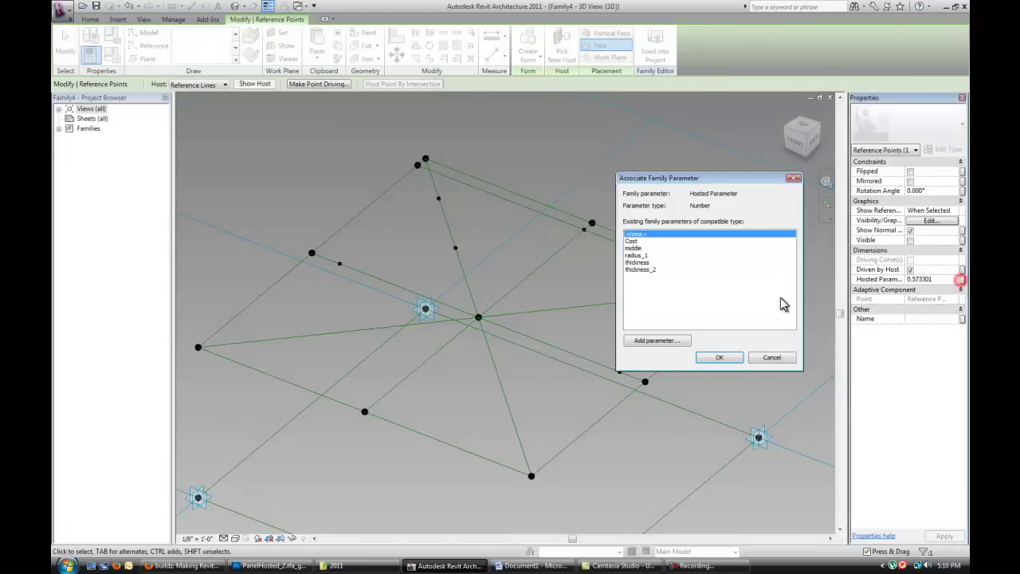
left_click(655, 342)
type("radius_2")
key("Return")
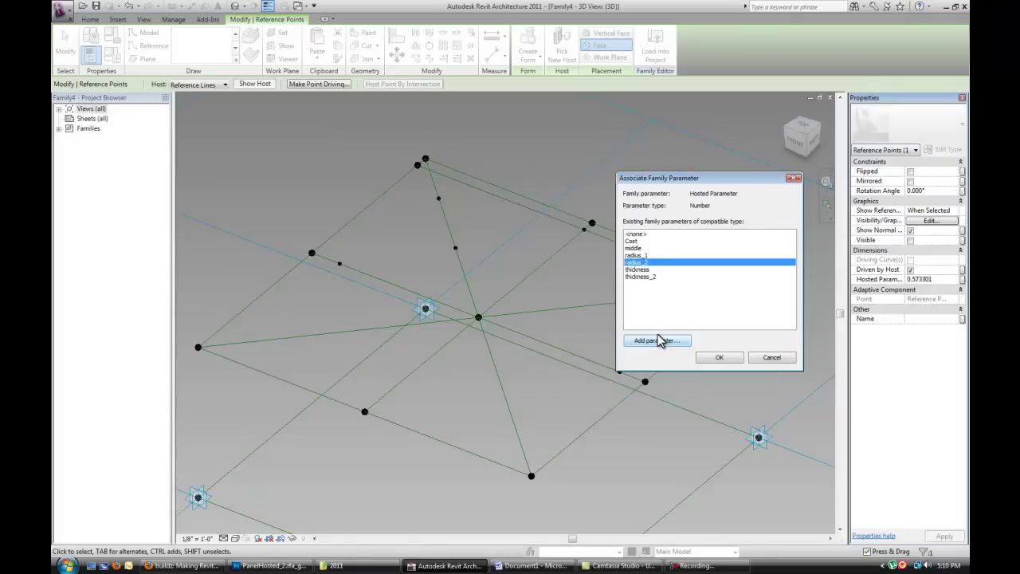
left_click(731, 359)
Link the right-line point and the upper diagonal point together to a radius parameter.
left_click(630, 330)
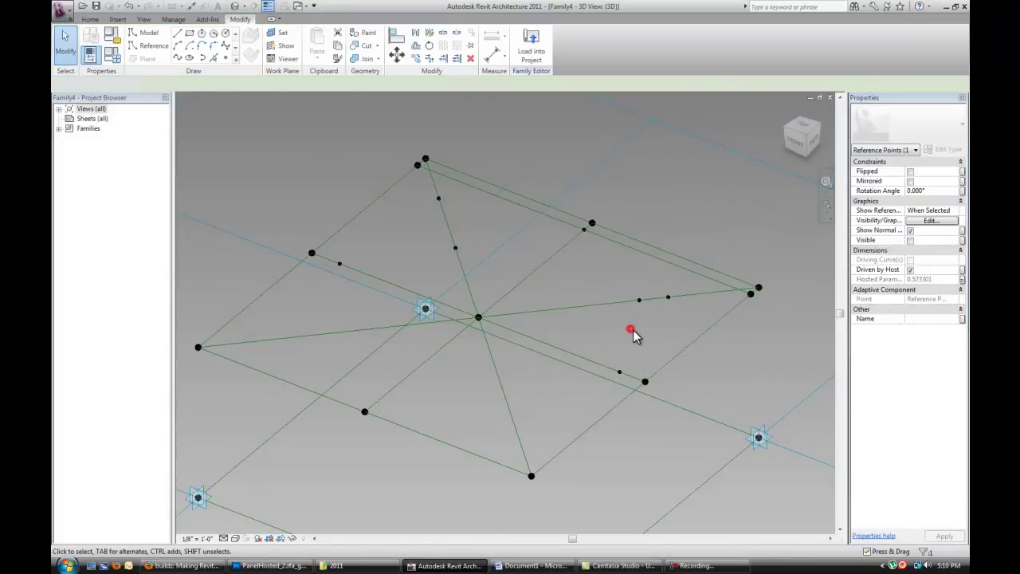
left_click(665, 293)
left_click(439, 198, "ctrl")
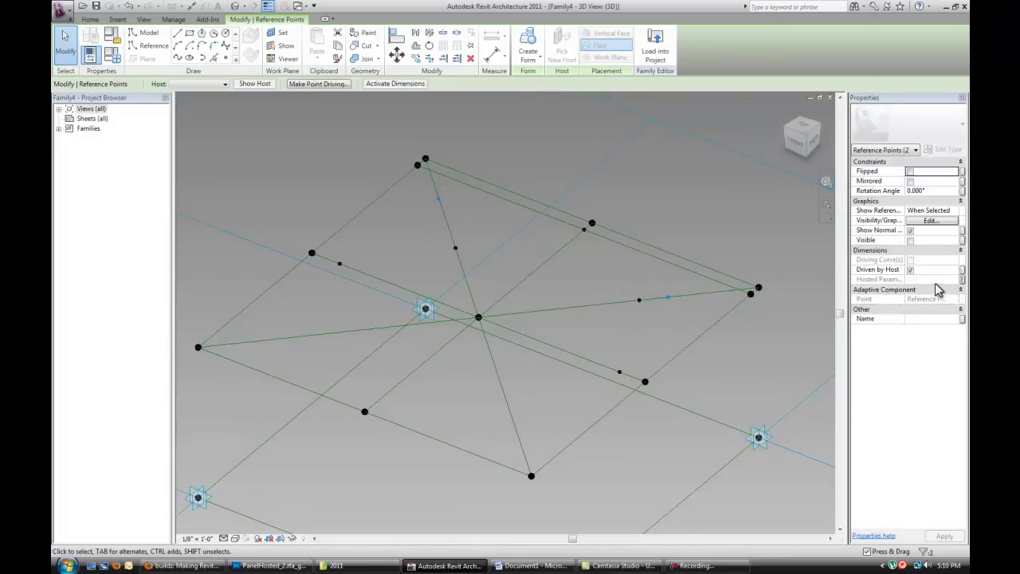
left_click(963, 281)
left_click(647, 256)
left_click(715, 356)
Link the second pair of hosted points to a radius parameter, then open Family Types.
left_click(617, 283)
left_click(440, 236)
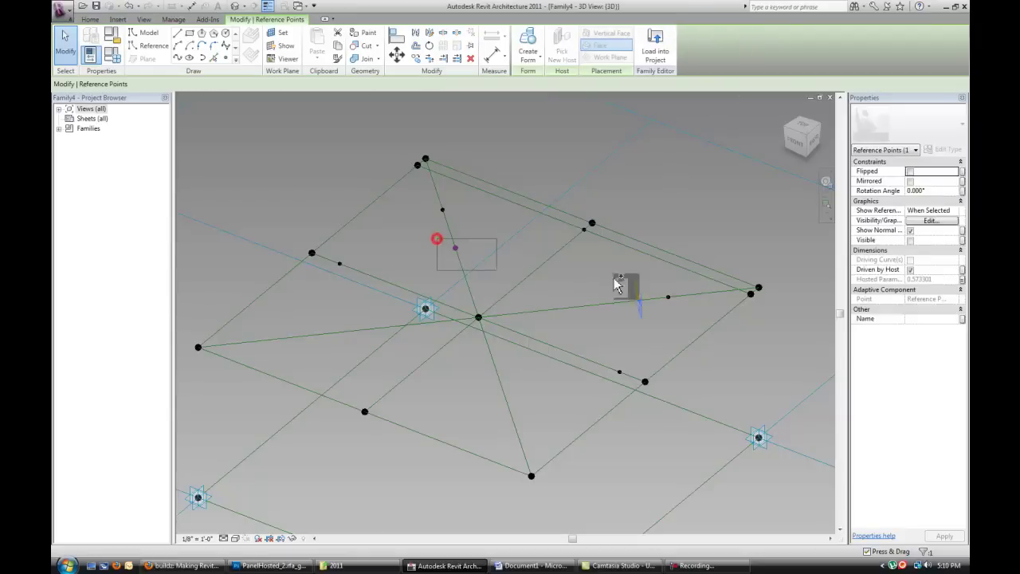
left_click(961, 281)
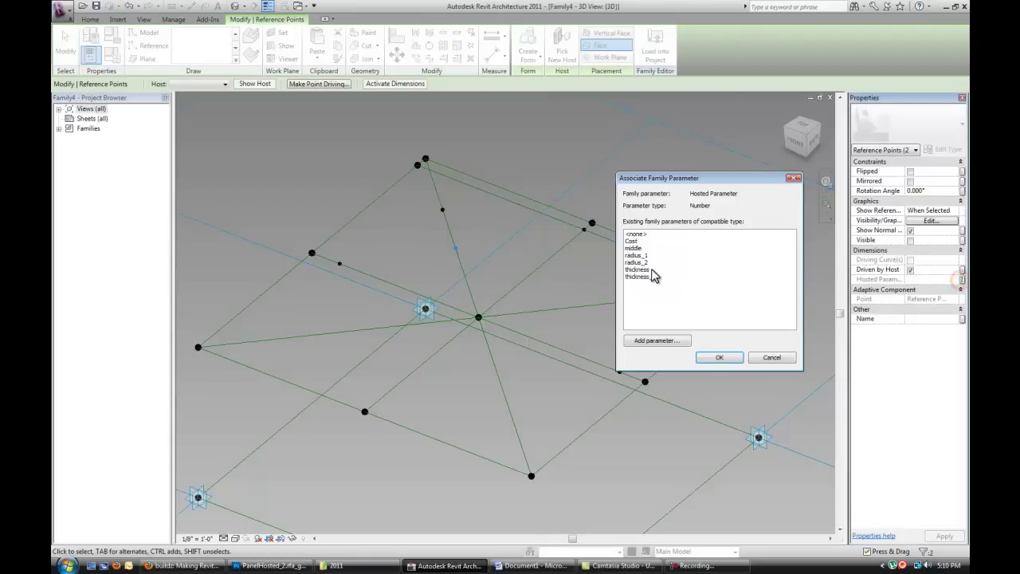
left_click(647, 264)
left_click(722, 354)
left_click(599, 344)
left_click(116, 62)
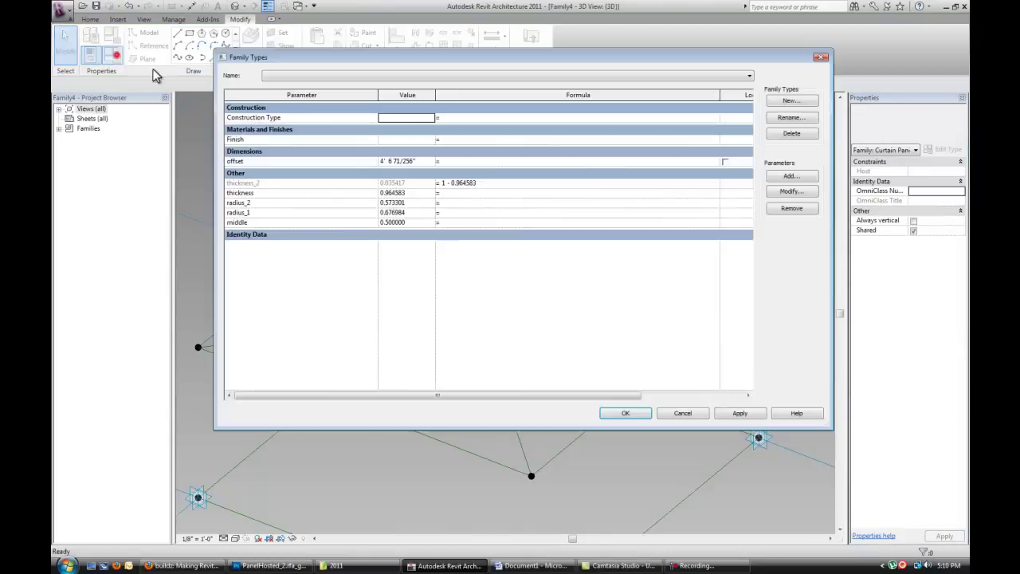
Set radius_1 to 0.71 and radius_2 to 0.66, apply, and orbit to check the shifted points.
left_click(416, 213)
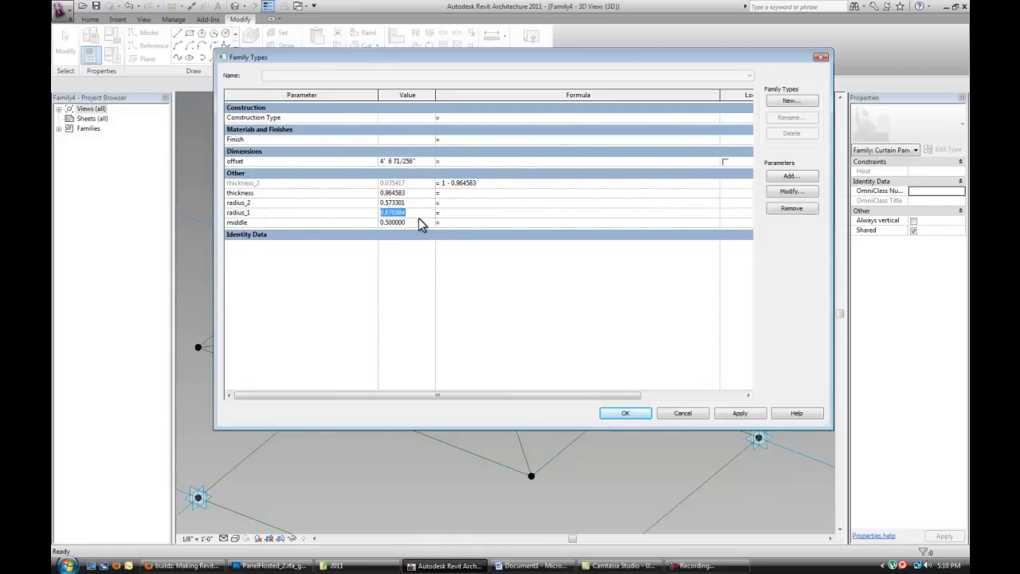
type("0.71")
key("Tab")
left_click(414, 202)
key("BackSpace")
type(".66")
key("Tab")
left_click(738, 413)
left_click(627, 413)
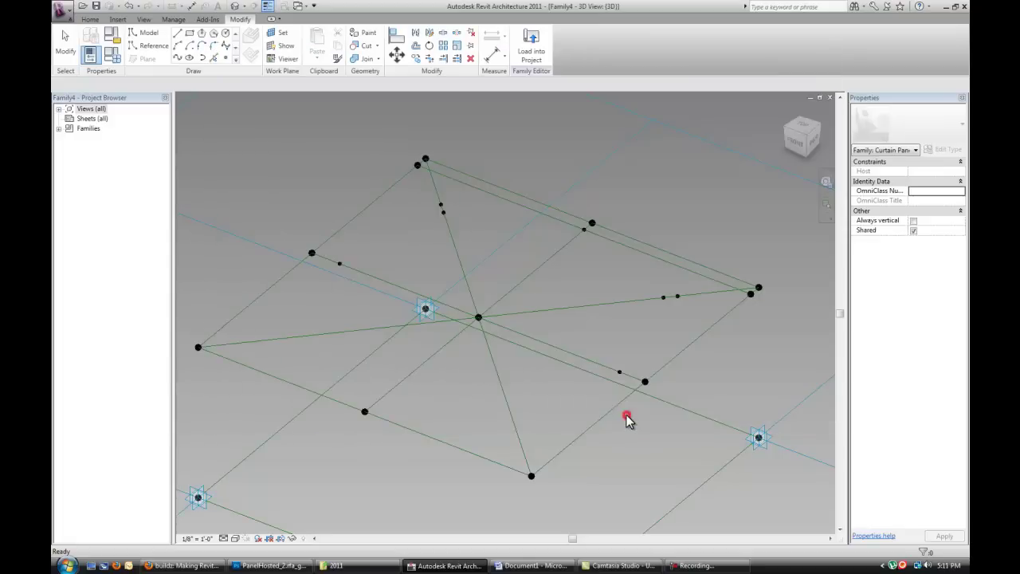
left_click(650, 325)
middle_click_drag(647, 334, 628, 274, "shift")
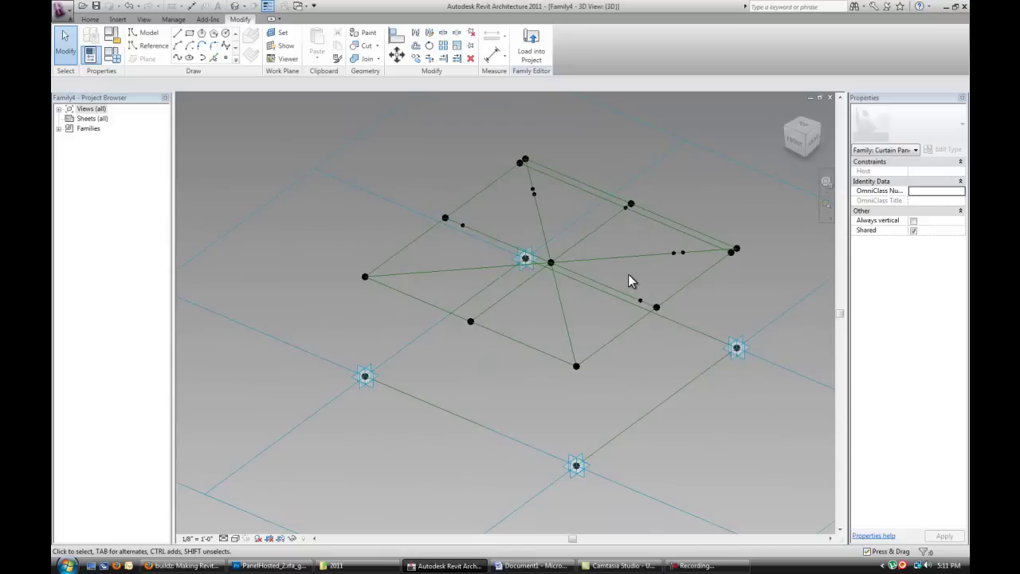